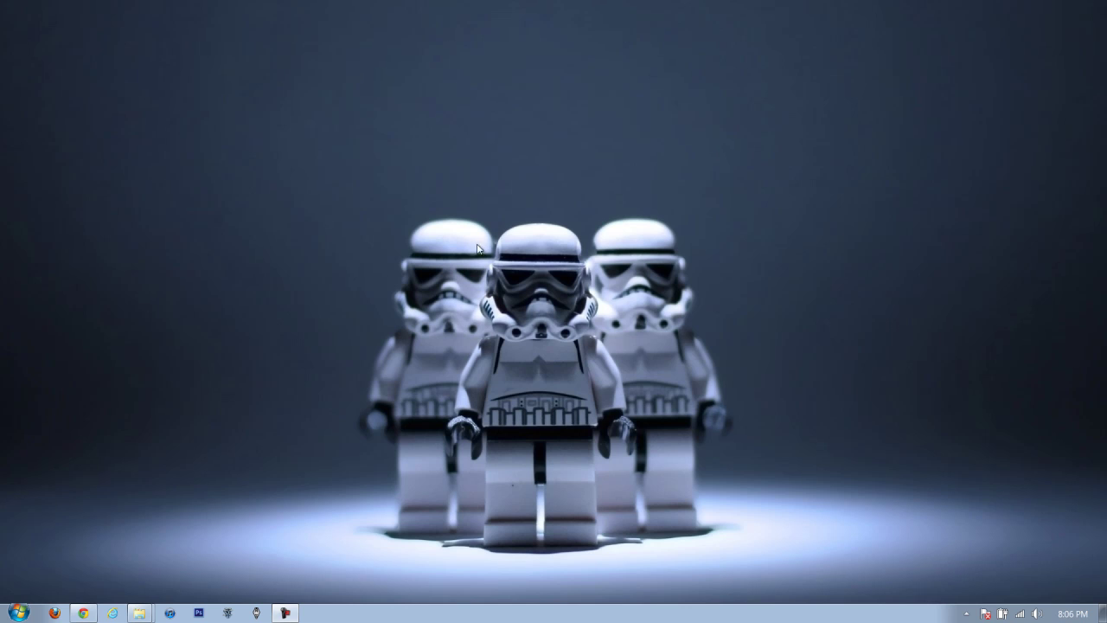
- Show the mhp3rd patch folder in File Explorer, and switch to Chrome to look over the Light Bowgun Fix v3.9.1 page
{"action": "left_click", "coordinate": [139, 613]}
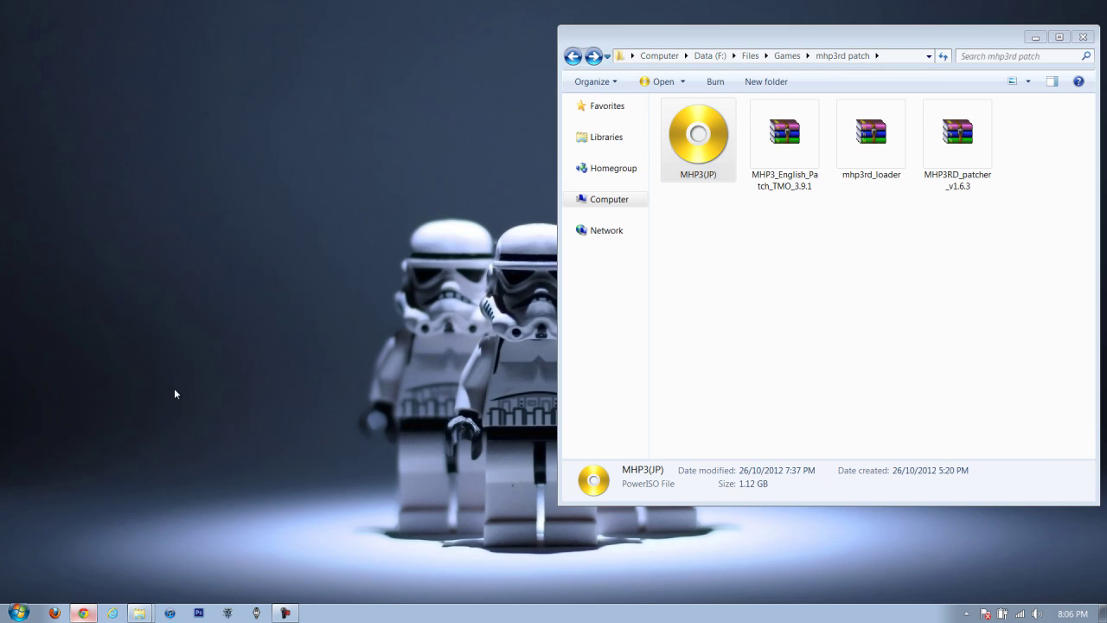
{"action": "key", "text": "alt+Tab"}
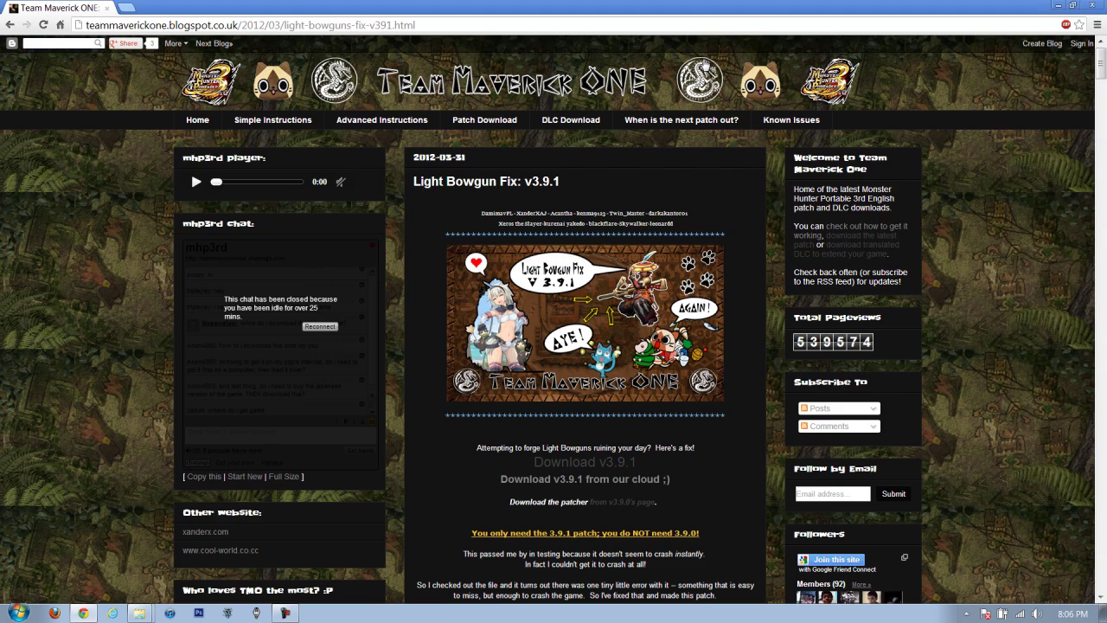
{"action": "scroll", "coordinate": [405, 251], "scroll_direction": "down", "scroll_amount": 3}
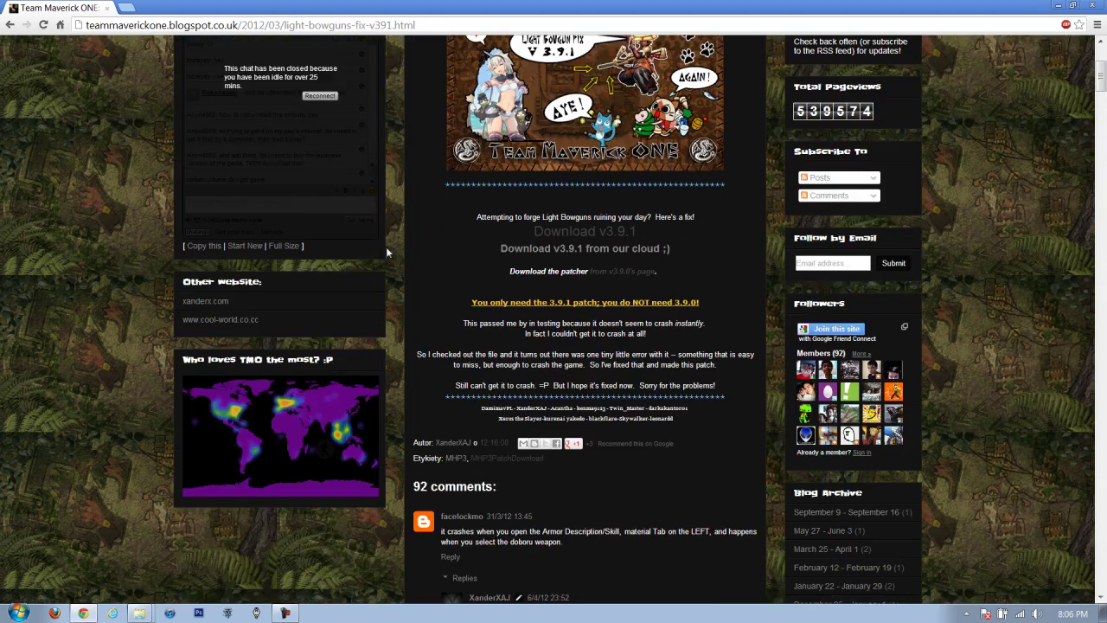
{"action": "scroll", "coordinate": [409, 251], "scroll_direction": "up", "scroll_amount": 3}
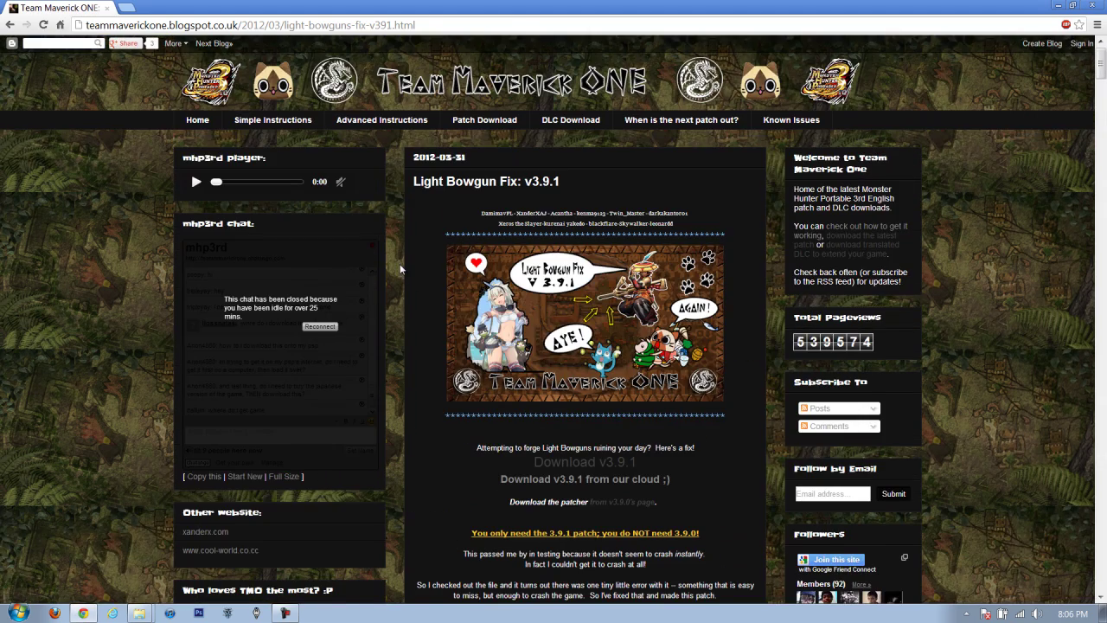
{"action": "scroll", "coordinate": [387, 270], "scroll_direction": "down", "scroll_amount": 1}
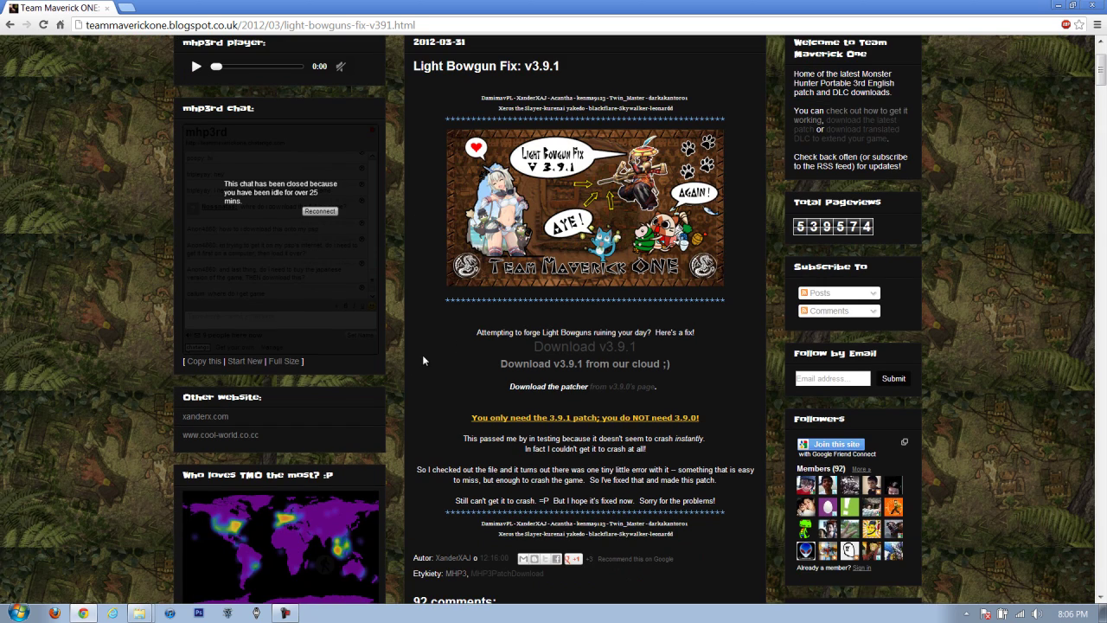
- View the GameFront mirror page for the v3.9.1 English patch, and close the download pages to return to the blog post
{"action": "left_click", "coordinate": [552, 348]}
{"action": "scroll", "coordinate": [438, 361], "scroll_direction": "down", "scroll_amount": 2}
{"action": "scroll", "coordinate": [427, 359], "scroll_direction": "up", "scroll_amount": 1}
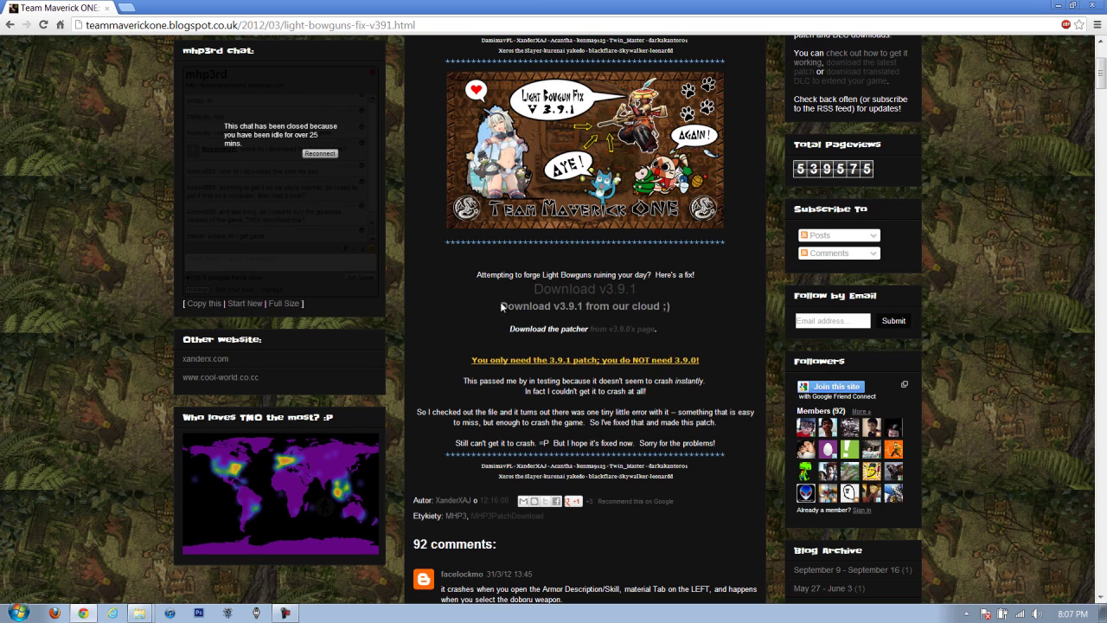
{"action": "left_click", "coordinate": [608, 291]}
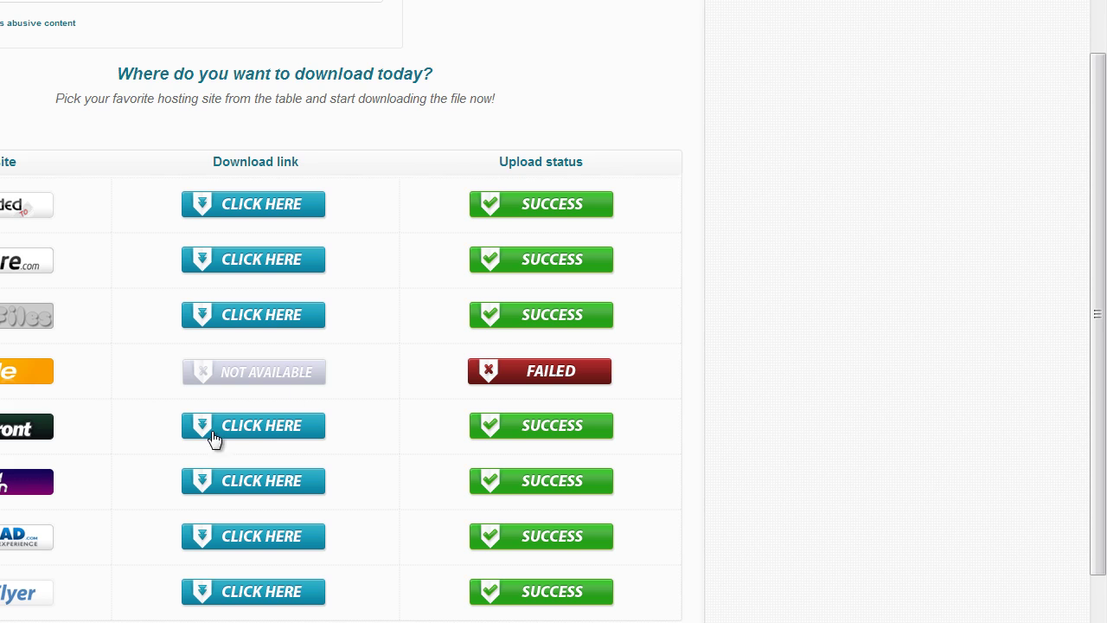
{"action": "left_click", "coordinate": [252, 426]}
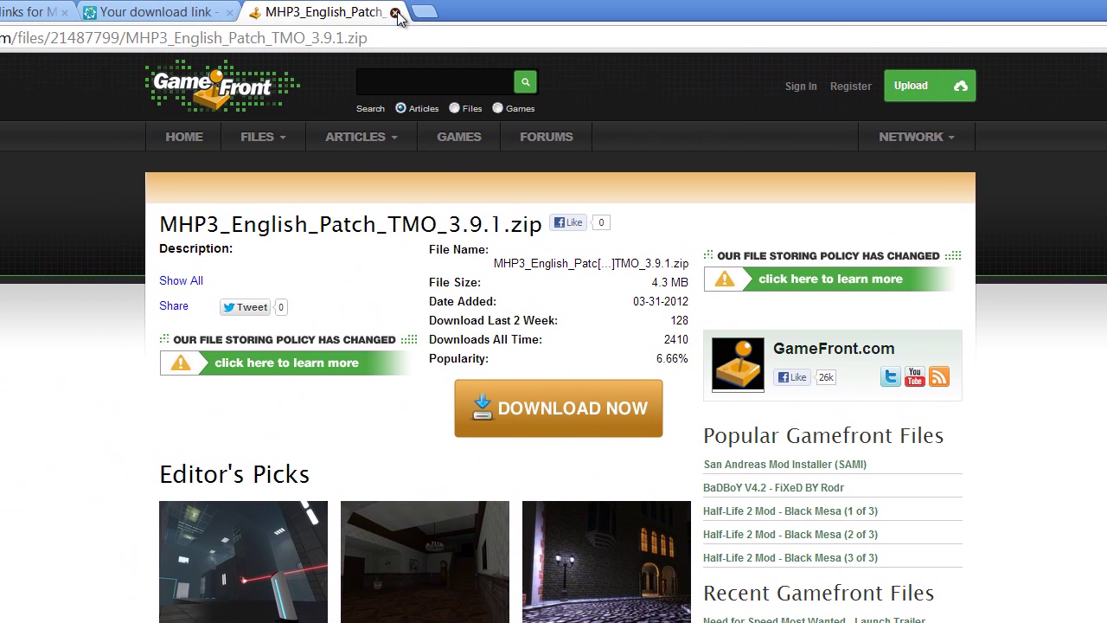
{"action": "left_click", "coordinate": [396, 13]}
{"action": "left_click", "coordinate": [230, 12]}
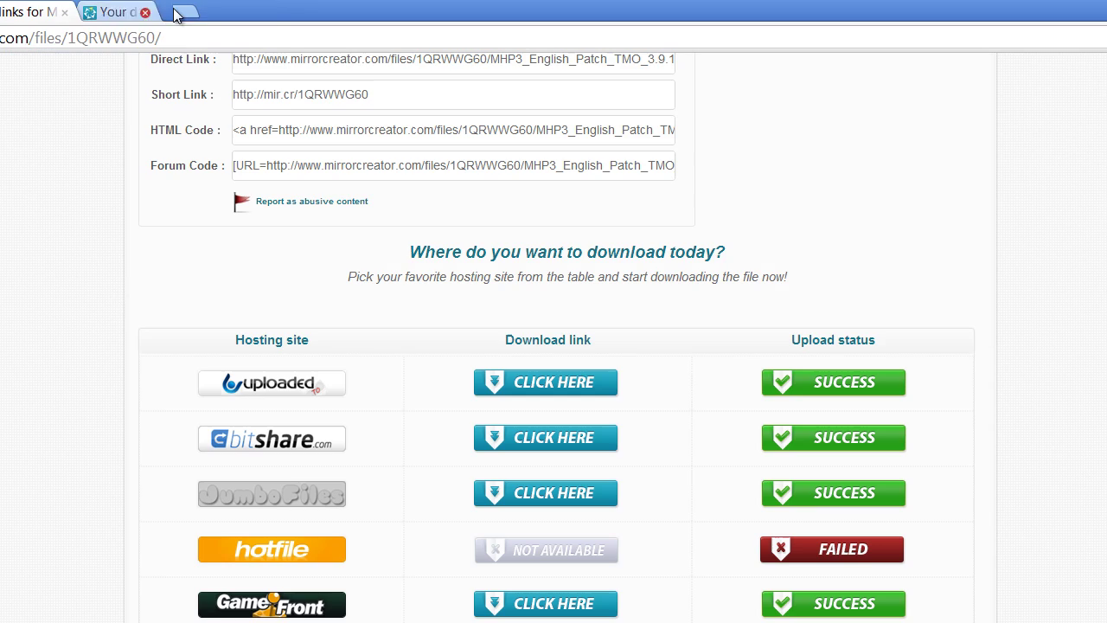
{"action": "left_click", "coordinate": [64, 12]}
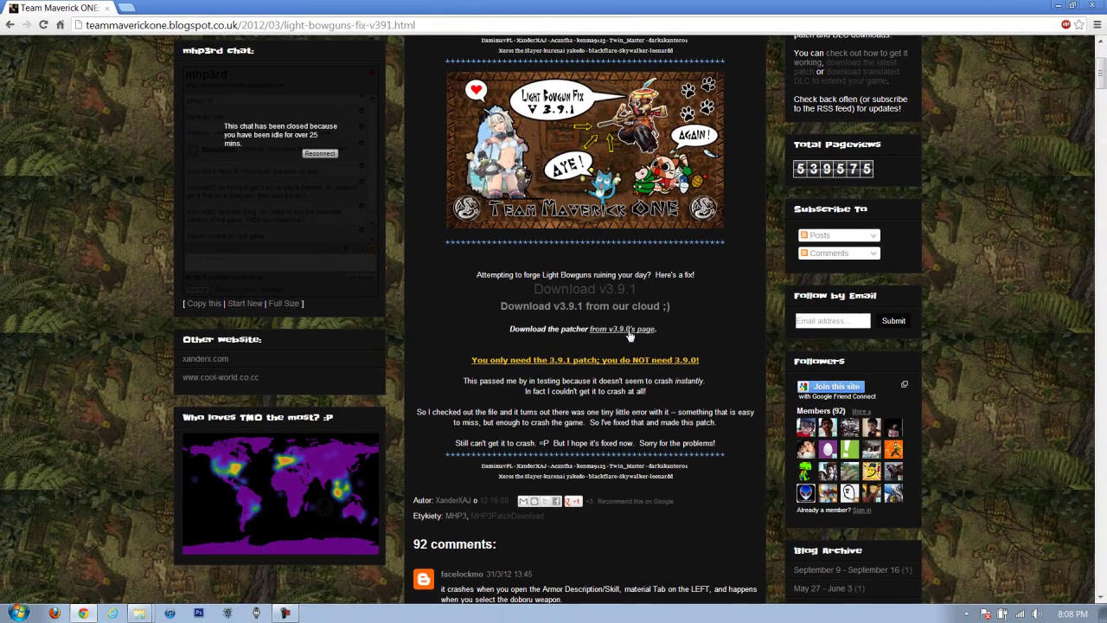
- Download MHP3RD_patcher_v1.6.3.rar from the v3.9.0 patch page linked in the post
{"action": "left_click", "coordinate": [631, 331]}
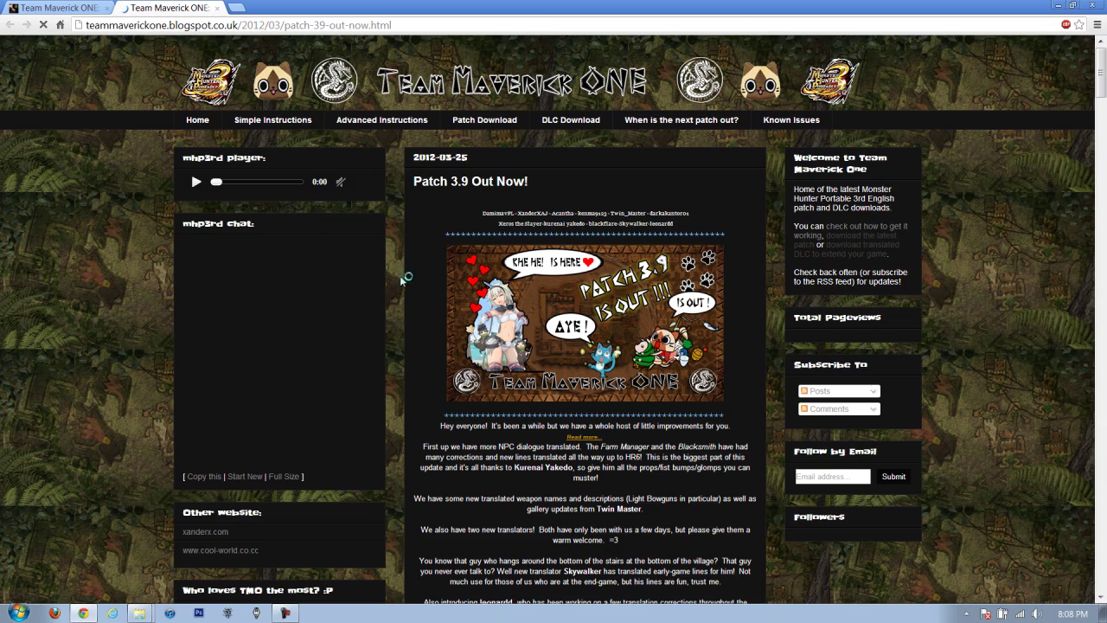
{"action": "scroll", "coordinate": [406, 251], "scroll_direction": "down", "scroll_amount": 1}
{"action": "scroll", "coordinate": [407, 249], "scroll_direction": "down", "scroll_amount": 10}
{"action": "scroll", "coordinate": [413, 285], "scroll_direction": "down", "scroll_amount": 5}
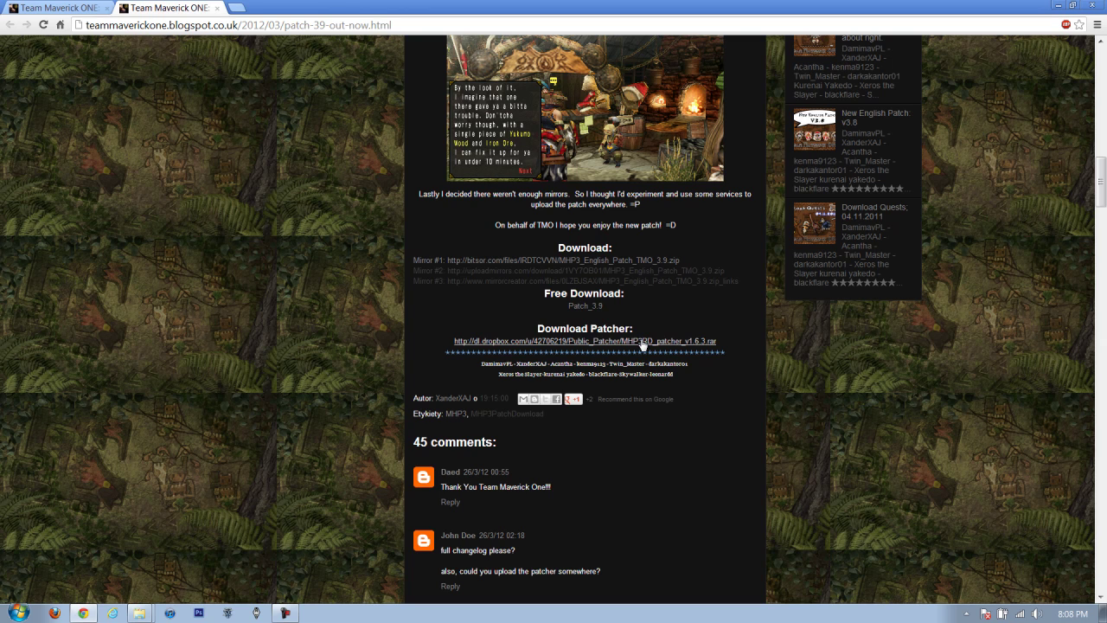
{"action": "left_click", "coordinate": [643, 345]}
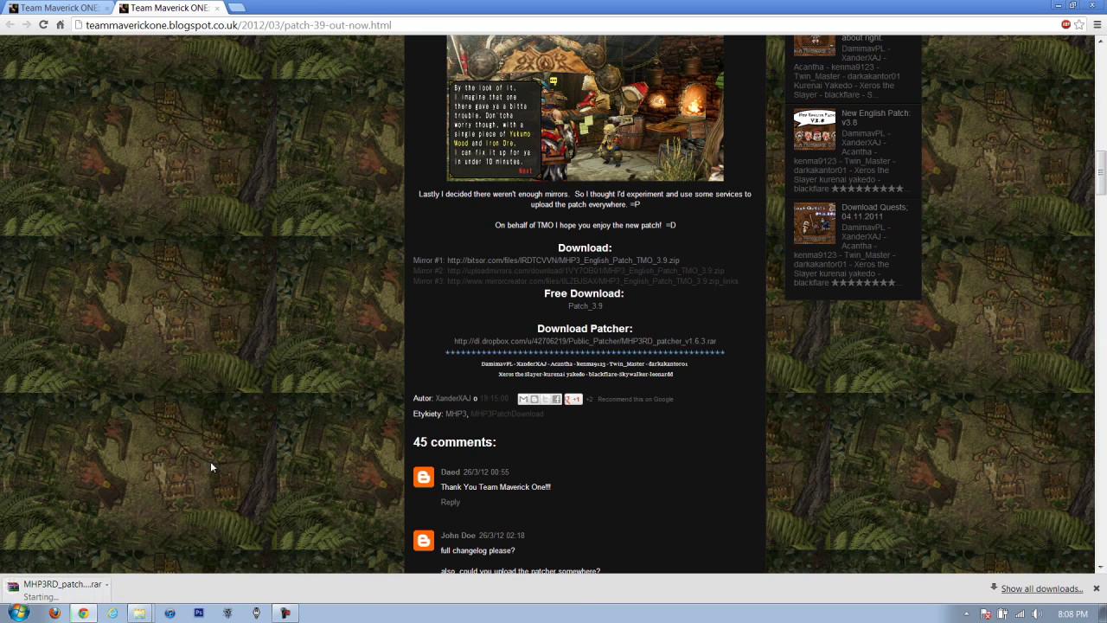
- In File Explorer, extract the MHP3_English_Patch_TMO_3.9.1 and MHP3RD_patcher_v1.6.3 archives directly into the mhp3rd patch folder
{"action": "left_click", "coordinate": [138, 612]}
{"action": "left_click", "coordinate": [785, 138]}
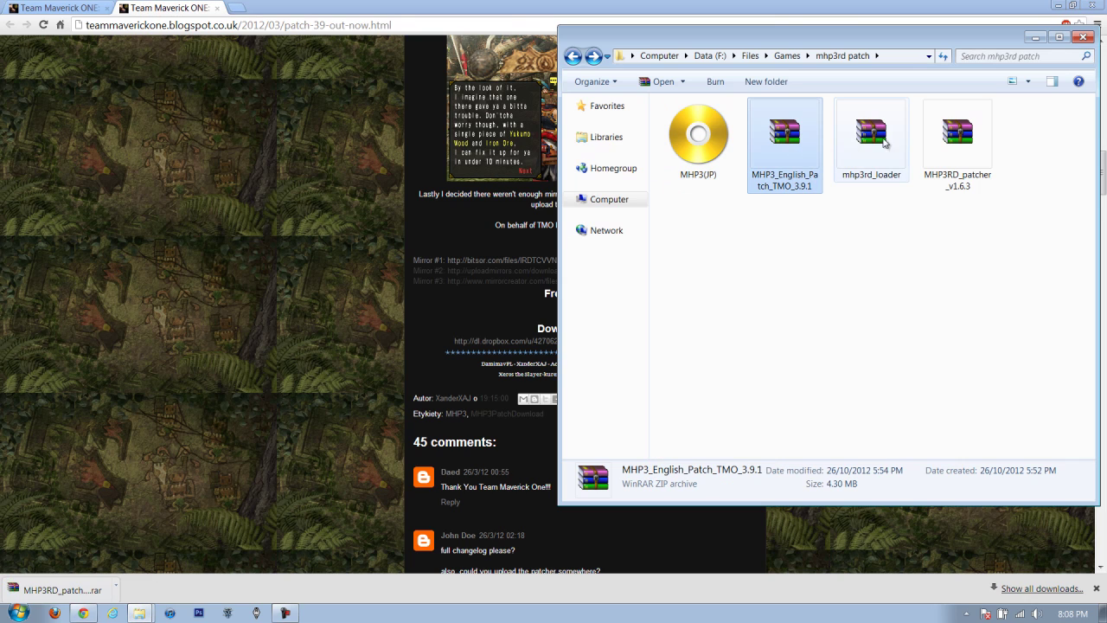
{"action": "left_click", "coordinate": [960, 126], "text": "ctrl"}
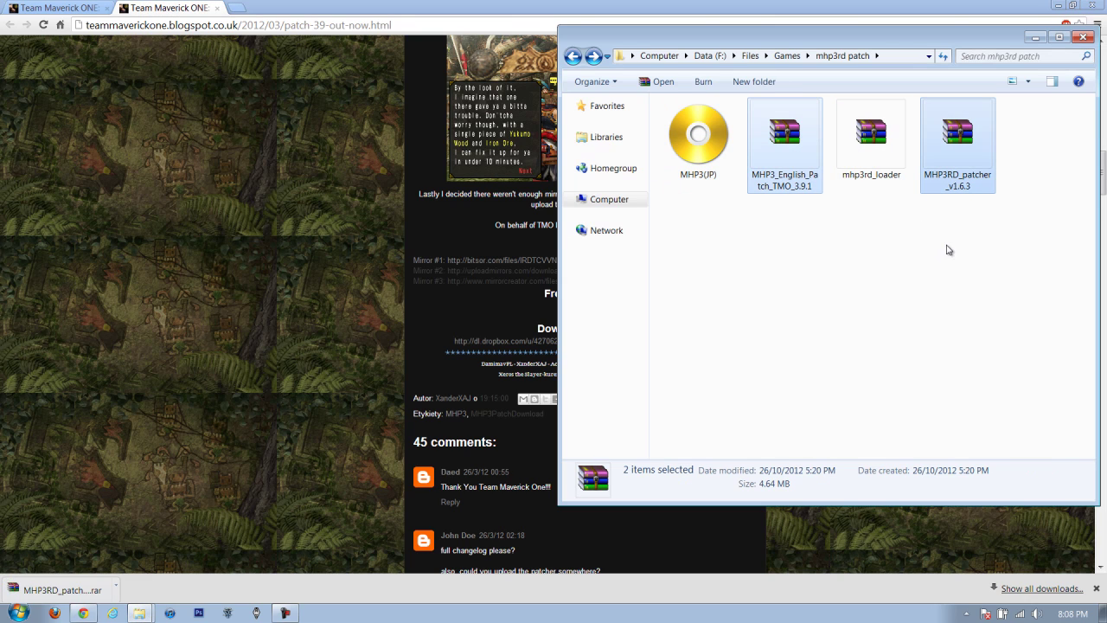
{"action": "right_click", "coordinate": [959, 145]}
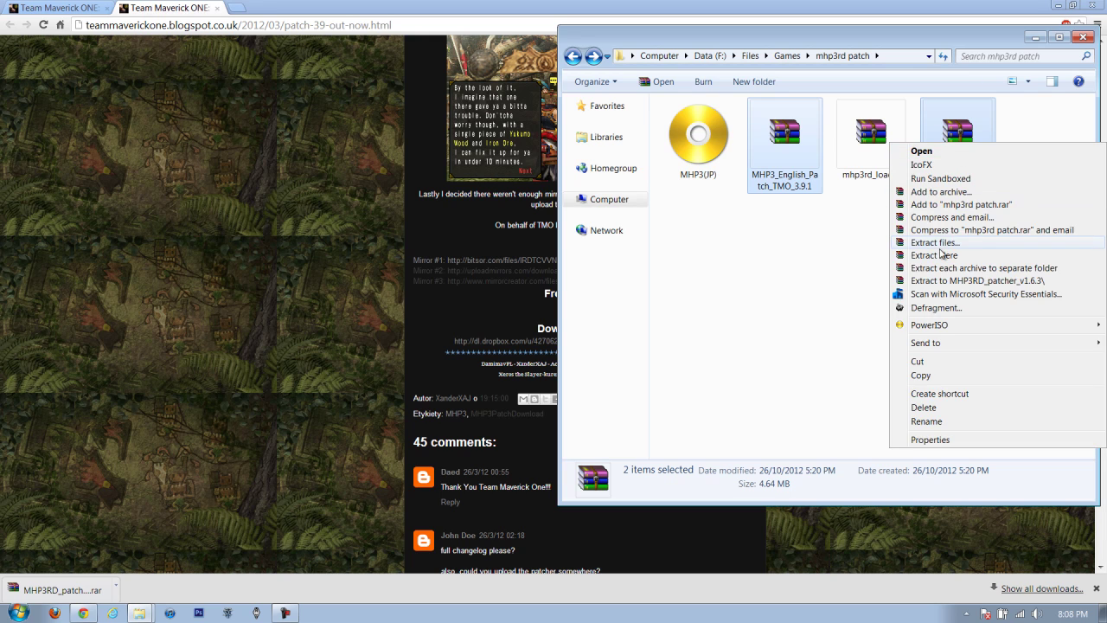
{"action": "left_click", "coordinate": [945, 253]}
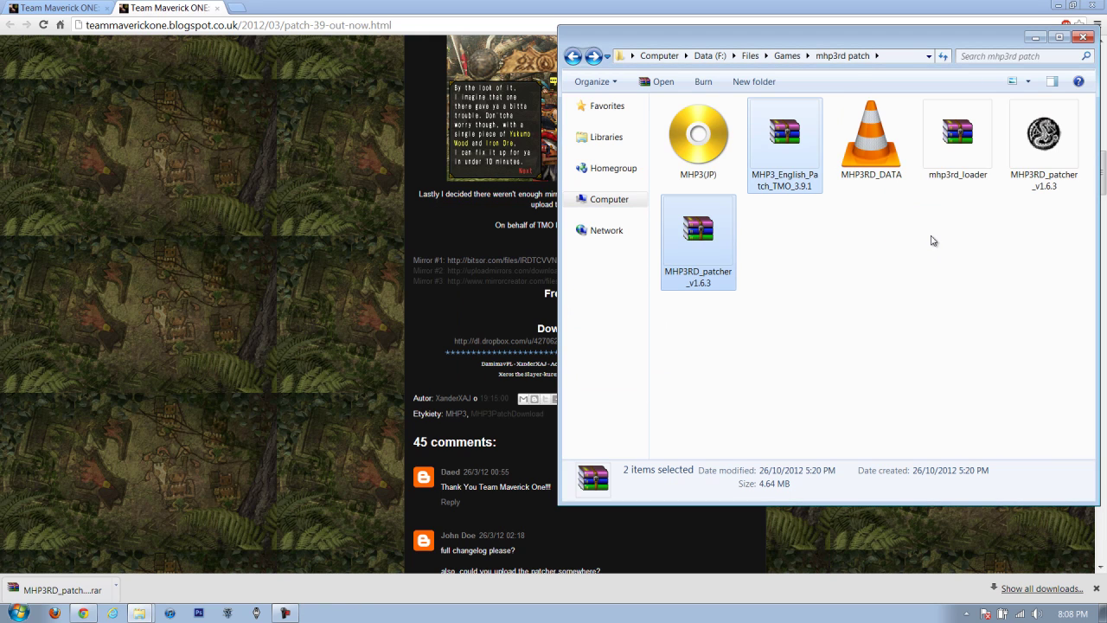
- Run the extracted MHP3RD_patcher_v1.6.3 application and patch the MHP3(JP) ISO
{"action": "left_click", "coordinate": [890, 178]}
{"action": "left_click", "coordinate": [1045, 138], "text": "ctrl"}
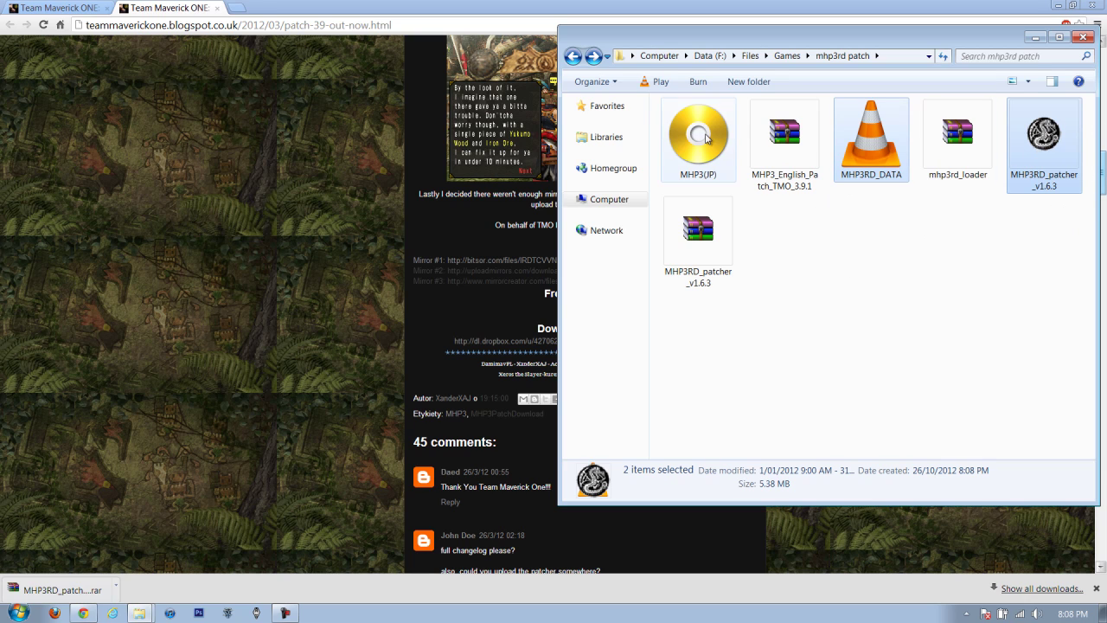
{"action": "left_click", "coordinate": [710, 145]}
{"action": "left_click", "coordinate": [1055, 162]}
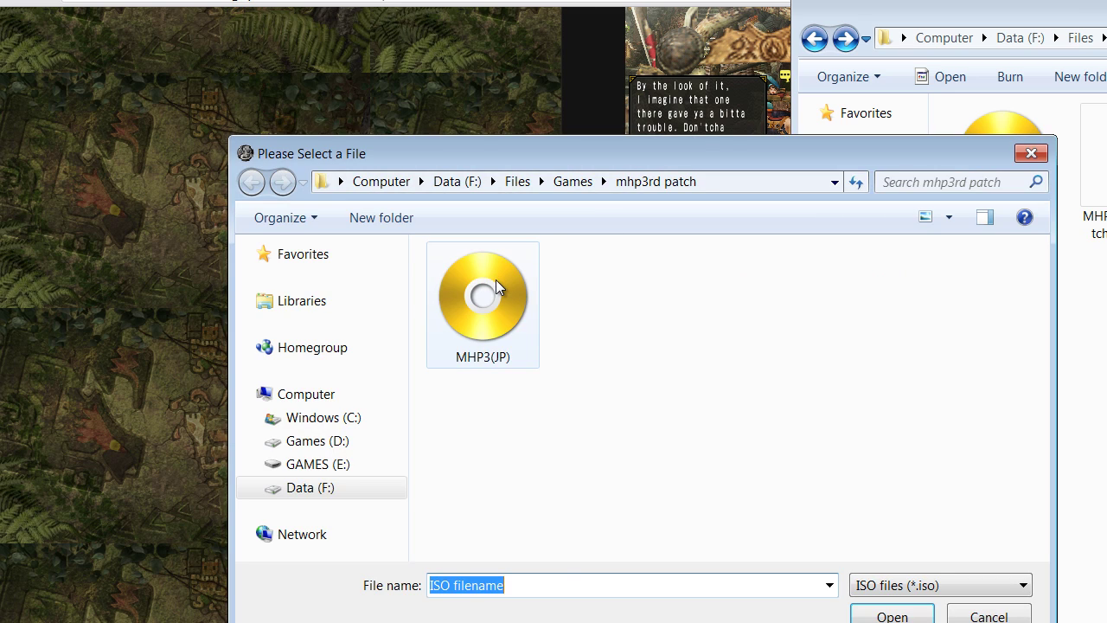
{"action": "left_click", "coordinate": [496, 280]}
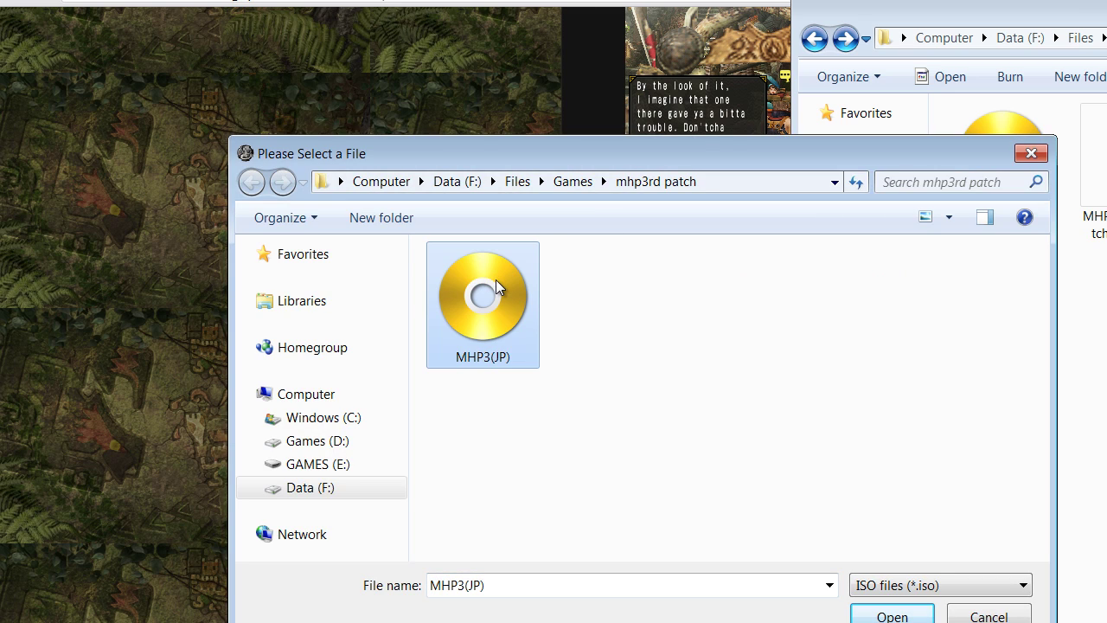
{"action": "left_click", "coordinate": [899, 614]}
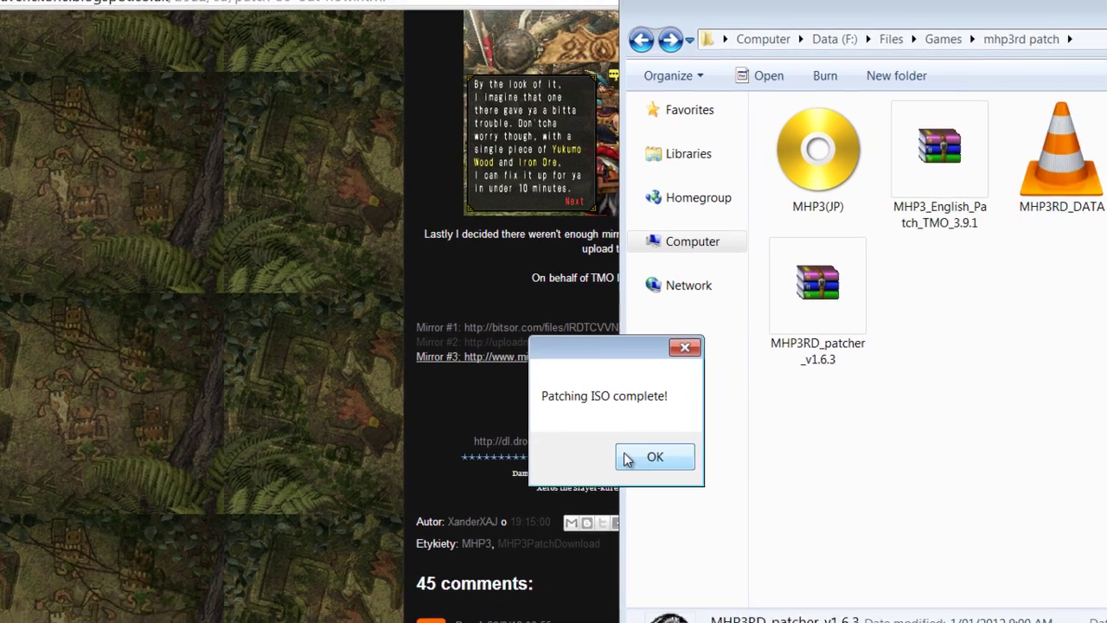
{"action": "left_click", "coordinate": [799, 485]}
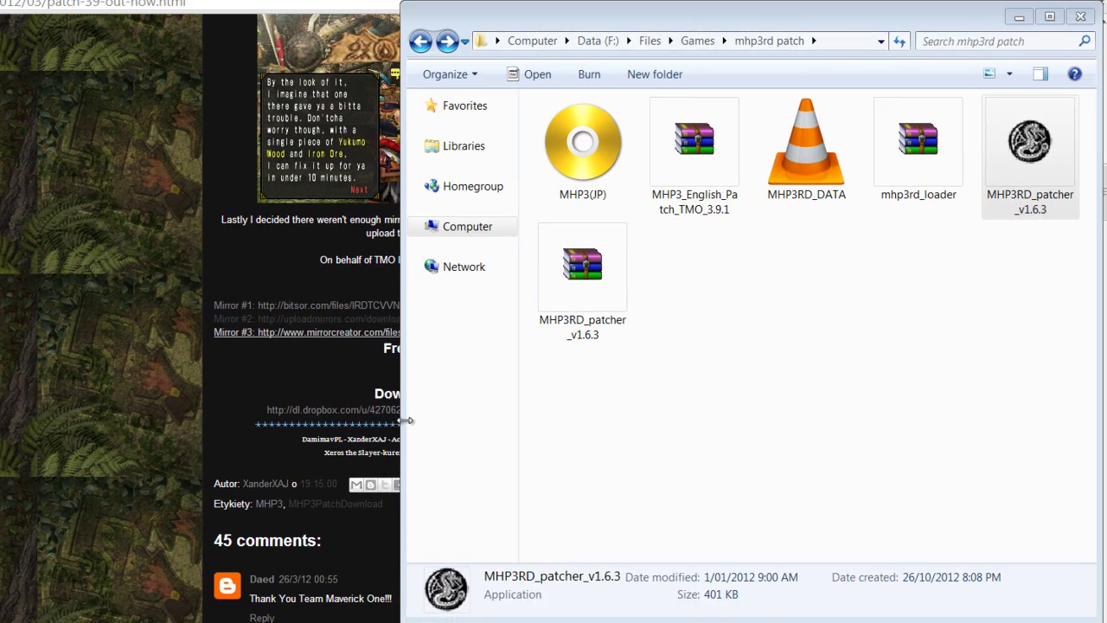
- Check the ISO folder on the GAMES (E:) drive for the MHP3(JP) image, and return to the drive's root
{"action": "left_click", "coordinate": [572, 204]}
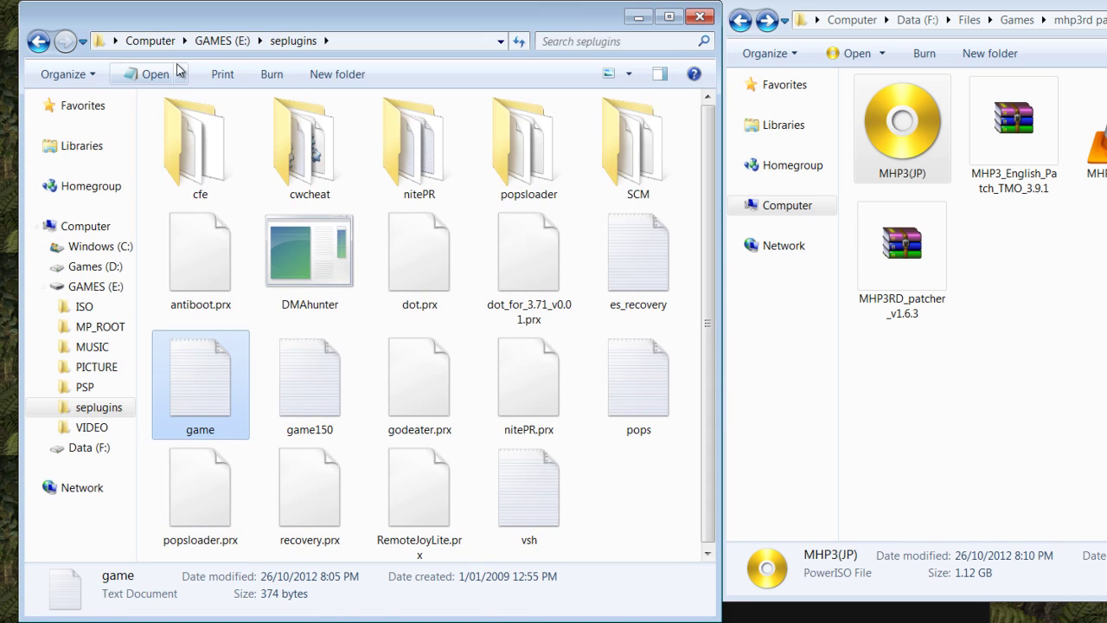
{"action": "left_click", "coordinate": [208, 41]}
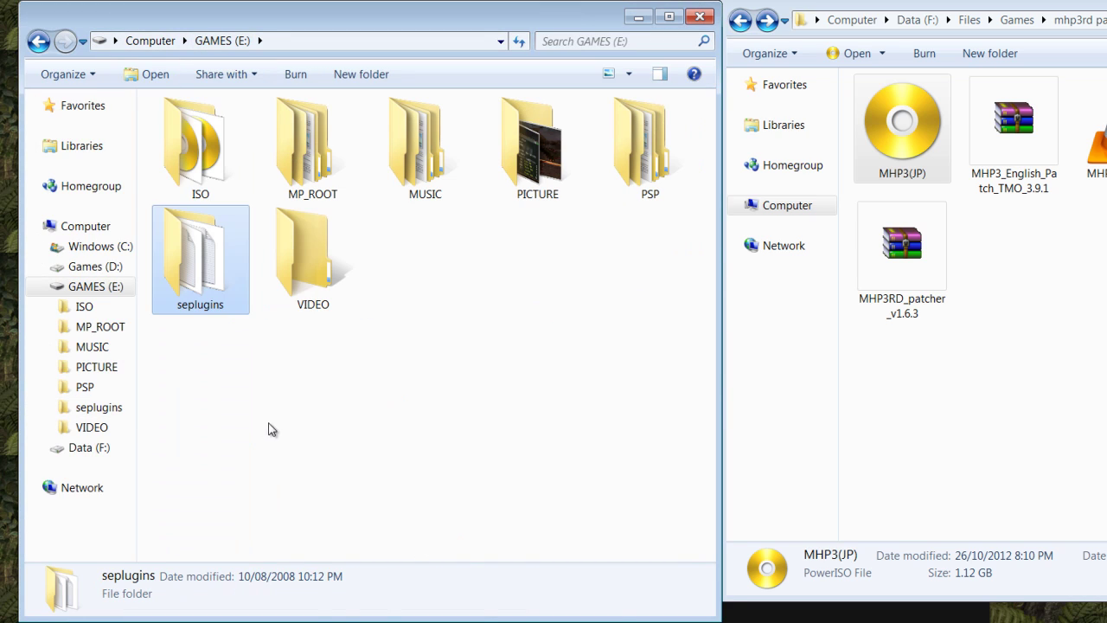
{"action": "left_click", "coordinate": [220, 433]}
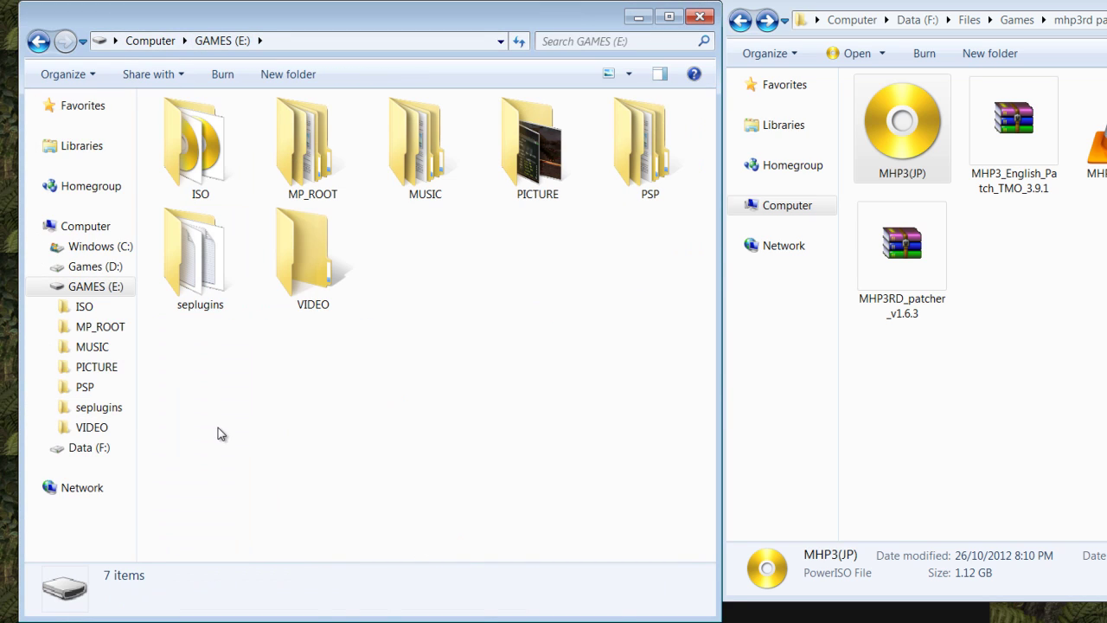
{"action": "double_click", "coordinate": [217, 149]}
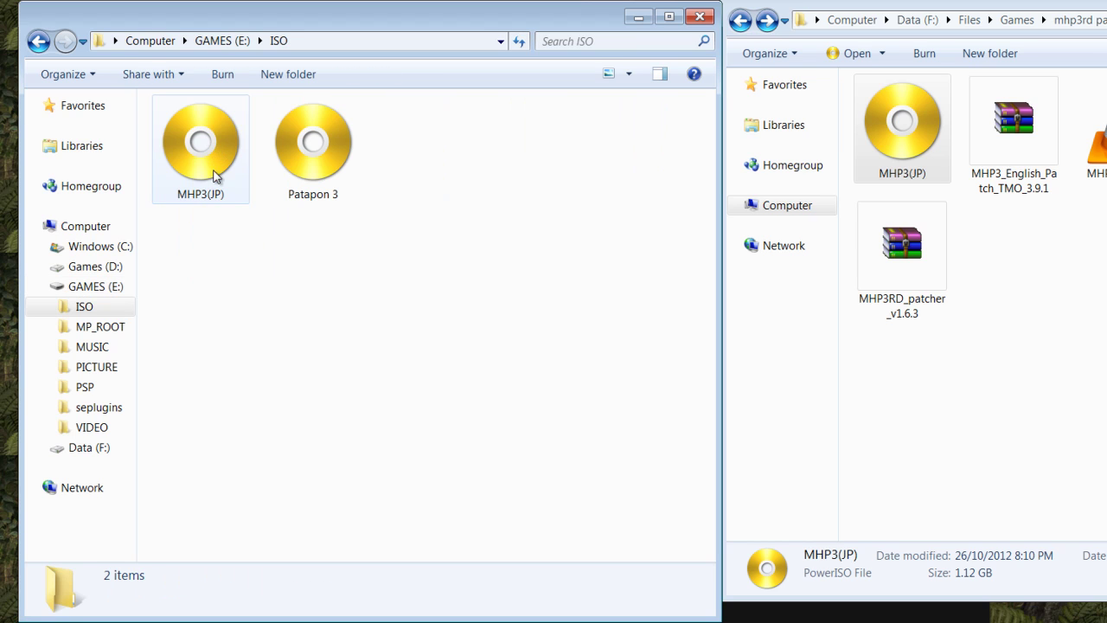
{"action": "left_click", "coordinate": [216, 160]}
{"action": "left_click", "coordinate": [45, 43]}
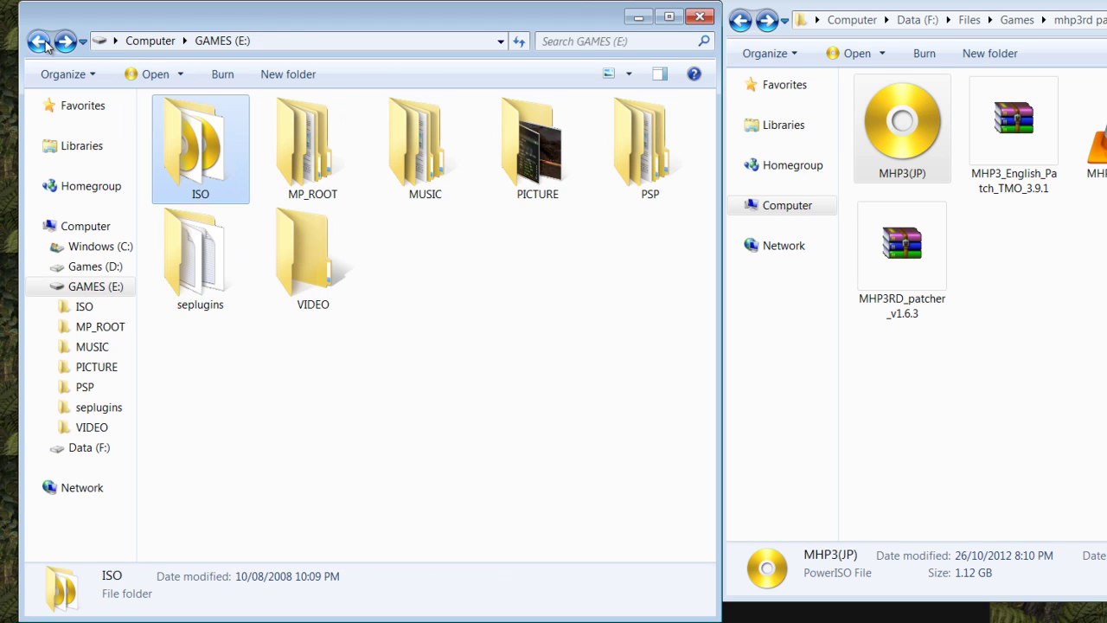
{"action": "left_click", "coordinate": [224, 365]}
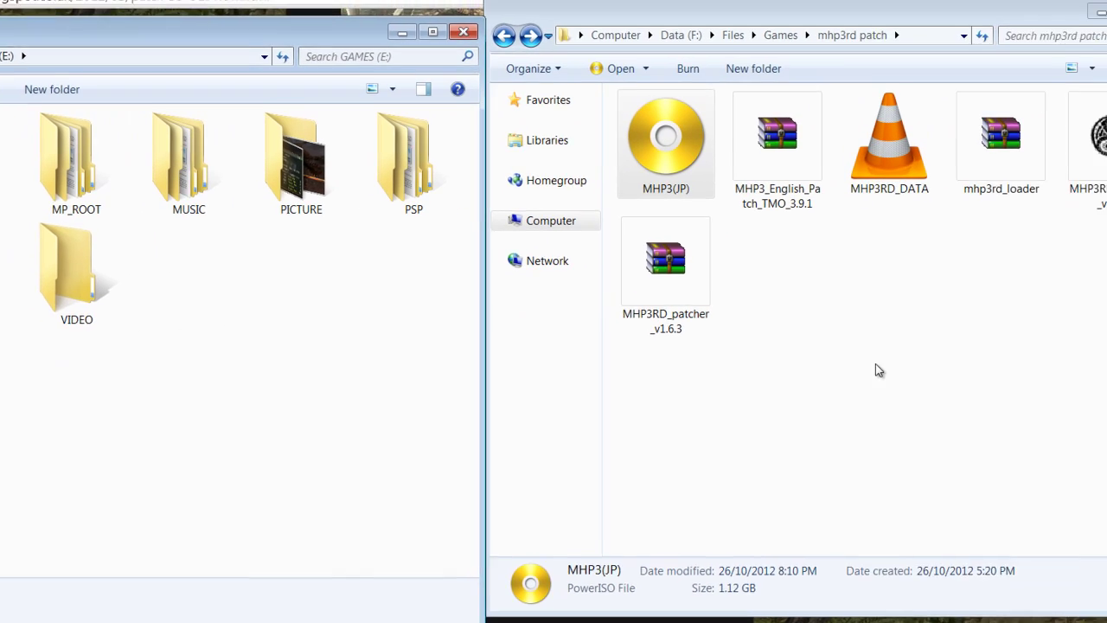
{"action": "left_click", "coordinate": [1097, 355]}
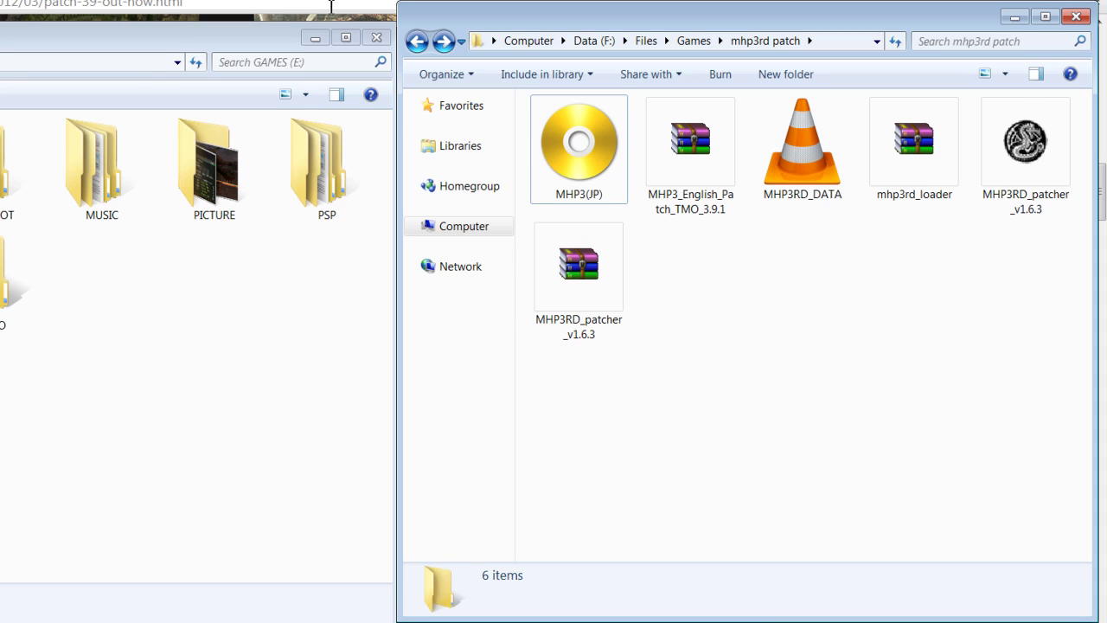
{"action": "left_click", "coordinate": [610, 130]}
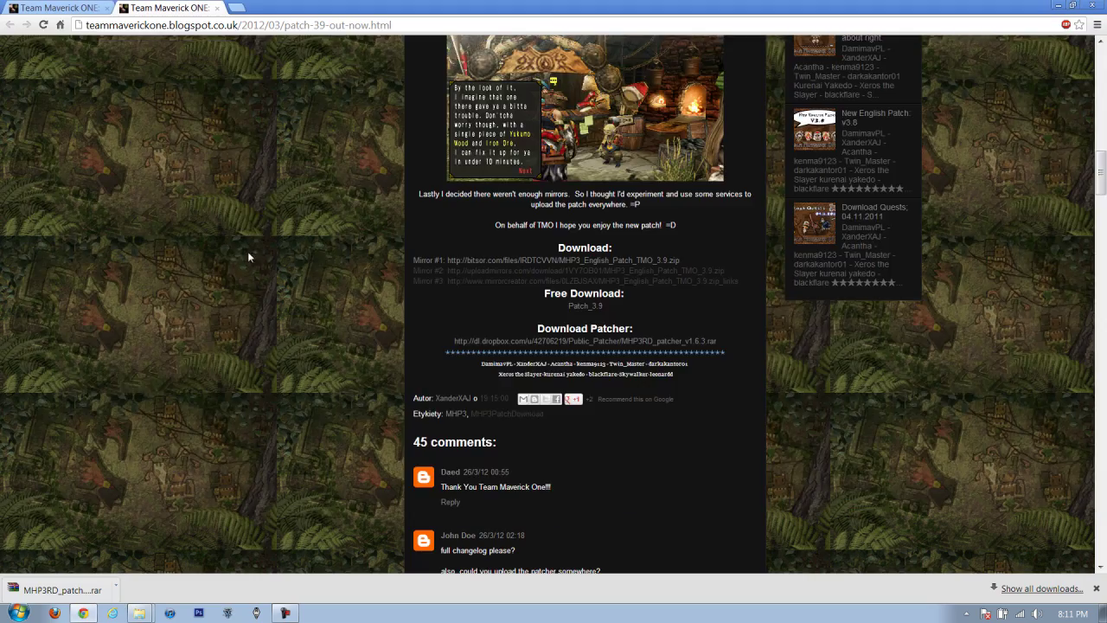
- In Chrome, open the blog's Advanced Instructions page and find the plugin download under Installing the Plugin
{"action": "scroll", "coordinate": [248, 257], "scroll_direction": "up", "scroll_amount": 15}
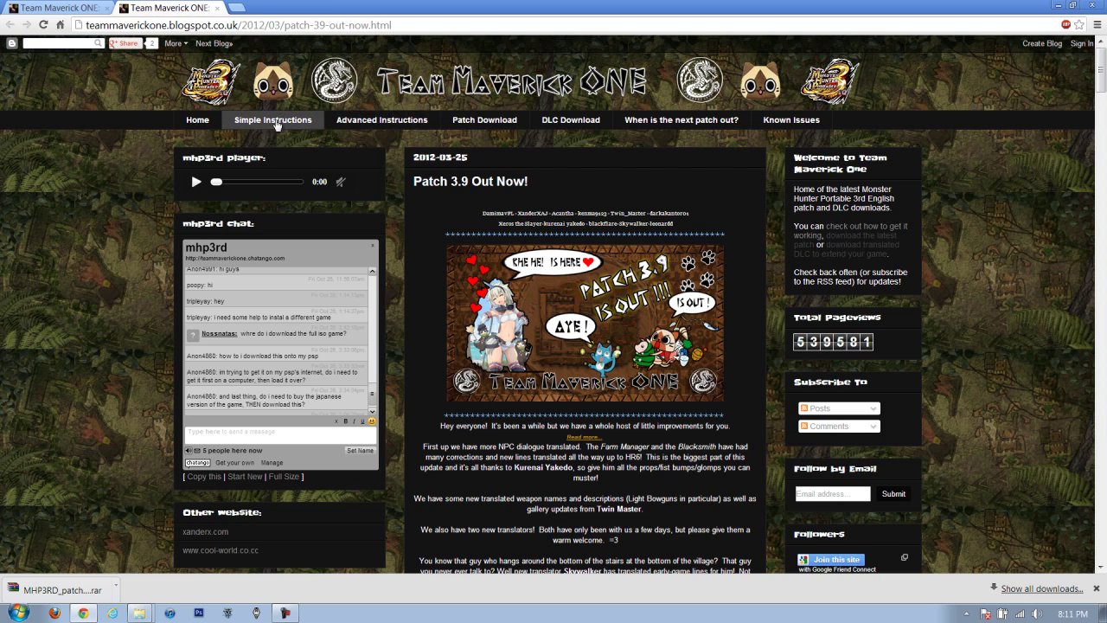
{"action": "left_click", "coordinate": [374, 120]}
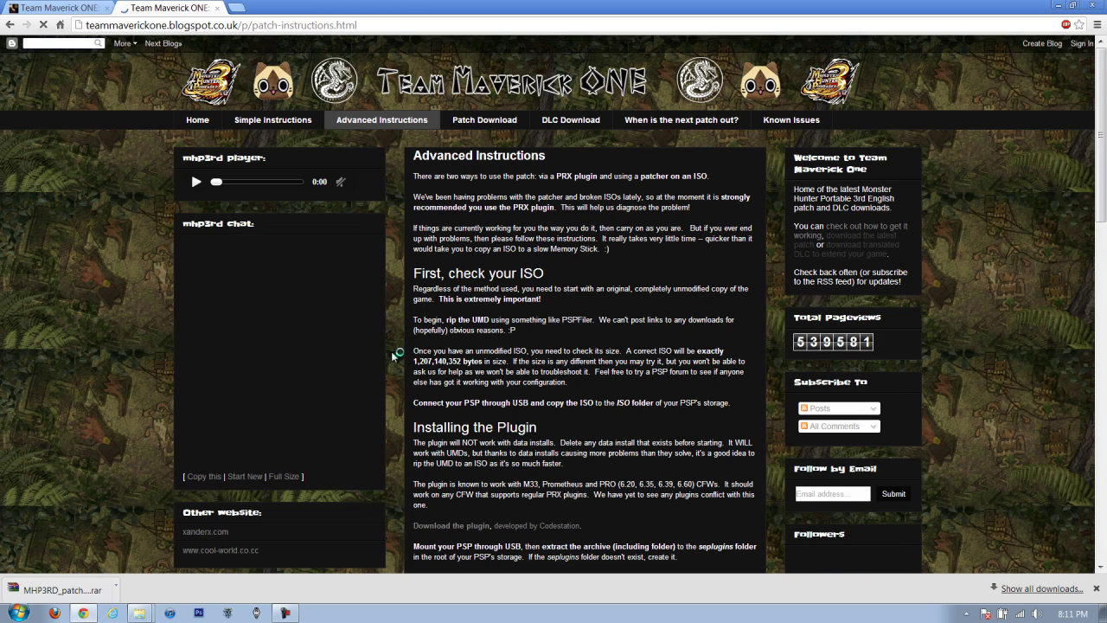
{"action": "scroll", "coordinate": [409, 370], "scroll_direction": "down", "scroll_amount": 2}
{"action": "scroll", "coordinate": [445, 340], "scroll_direction": "down", "scroll_amount": 1}
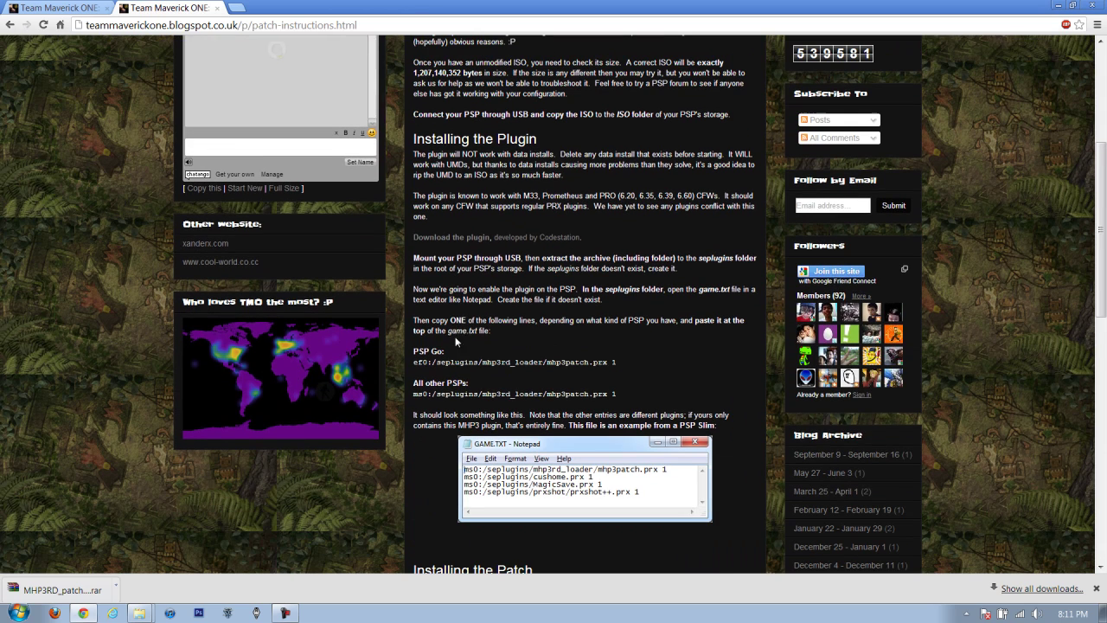
{"action": "left_click", "coordinate": [450, 239]}
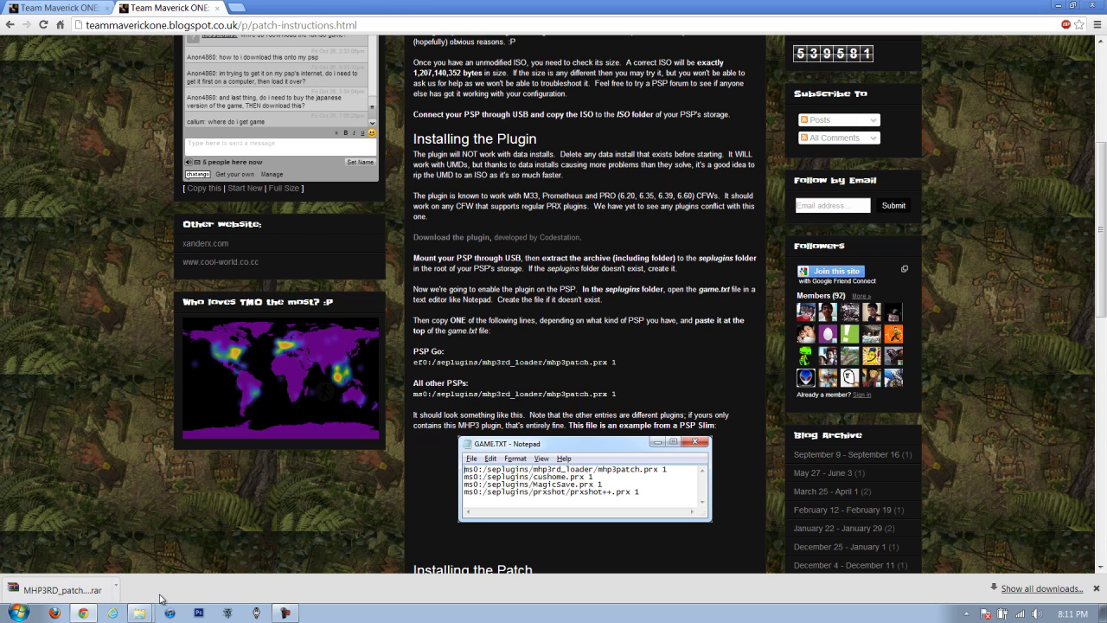
- In File Explorer, extract the mhp3rd_loader archive directly into the mhp3rd patch folder
{"action": "left_click", "coordinate": [138, 613]}
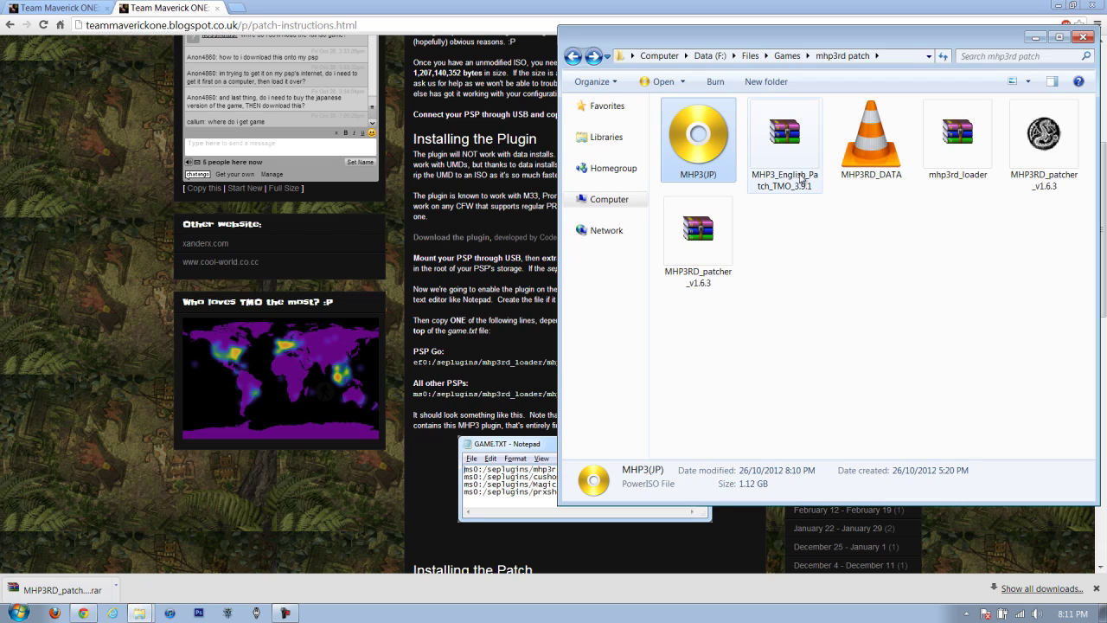
{"action": "left_click", "coordinate": [966, 145]}
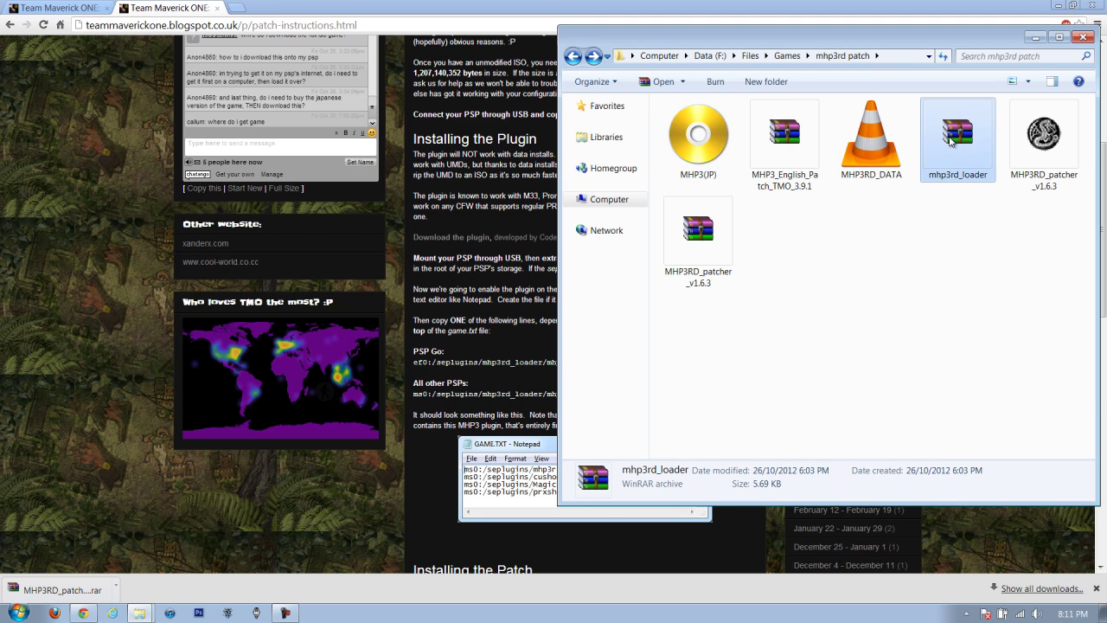
{"action": "right_click", "coordinate": [952, 140]}
{"action": "left_click", "coordinate": [967, 202]}
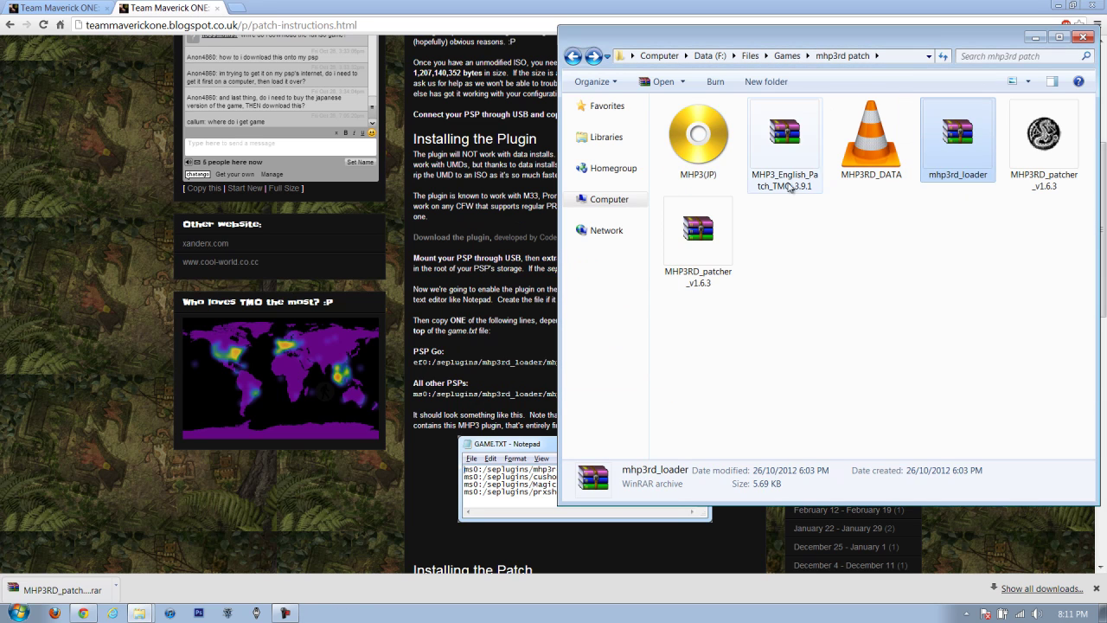
{"action": "left_click", "coordinate": [692, 142]}
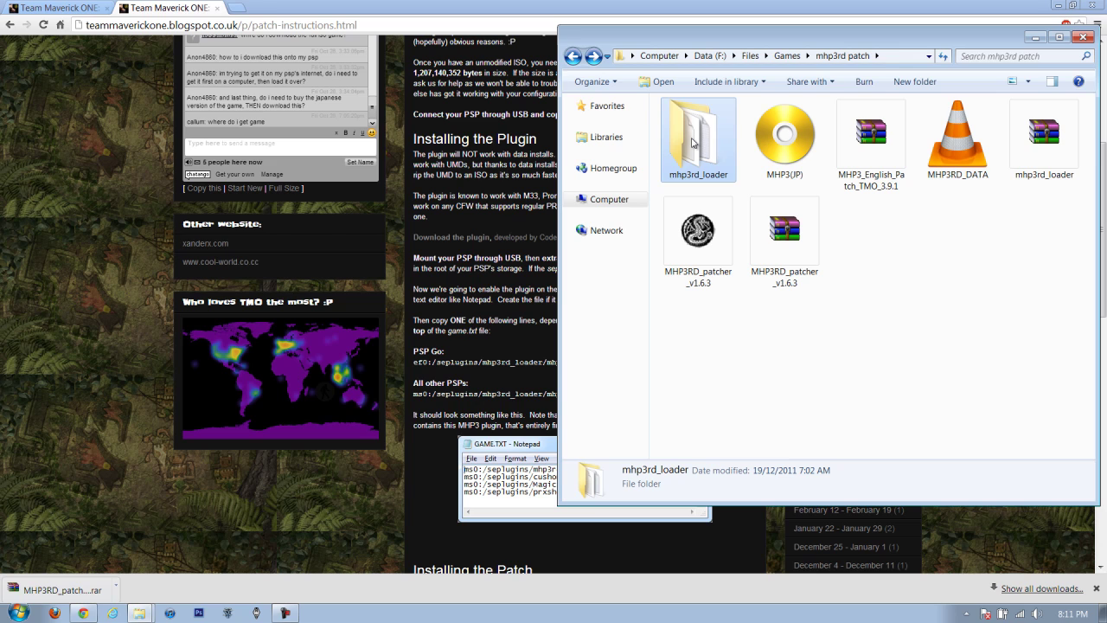
- Check the contents of the extracted mhp3rd_loader folder and return to the mhp3rd patch folder
{"action": "double_click", "coordinate": [692, 143]}
{"action": "left_click_drag", "start_coordinate": [689, 205], "coordinate": [817, 99]}
{"action": "left_click", "coordinate": [786, 139]}
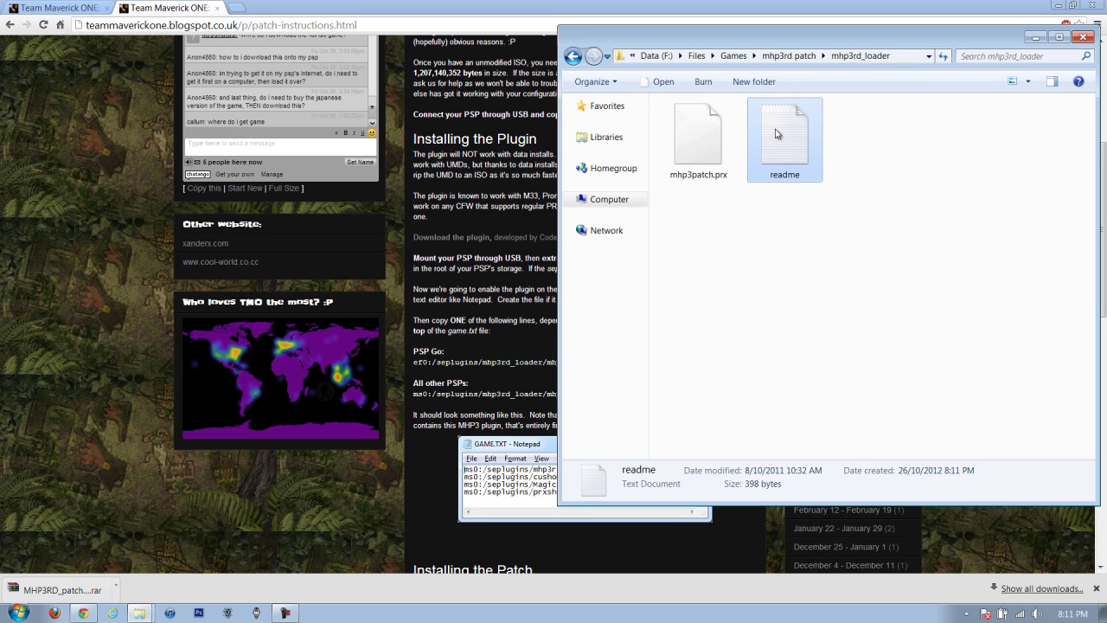
{"action": "left_click", "coordinate": [573, 56]}
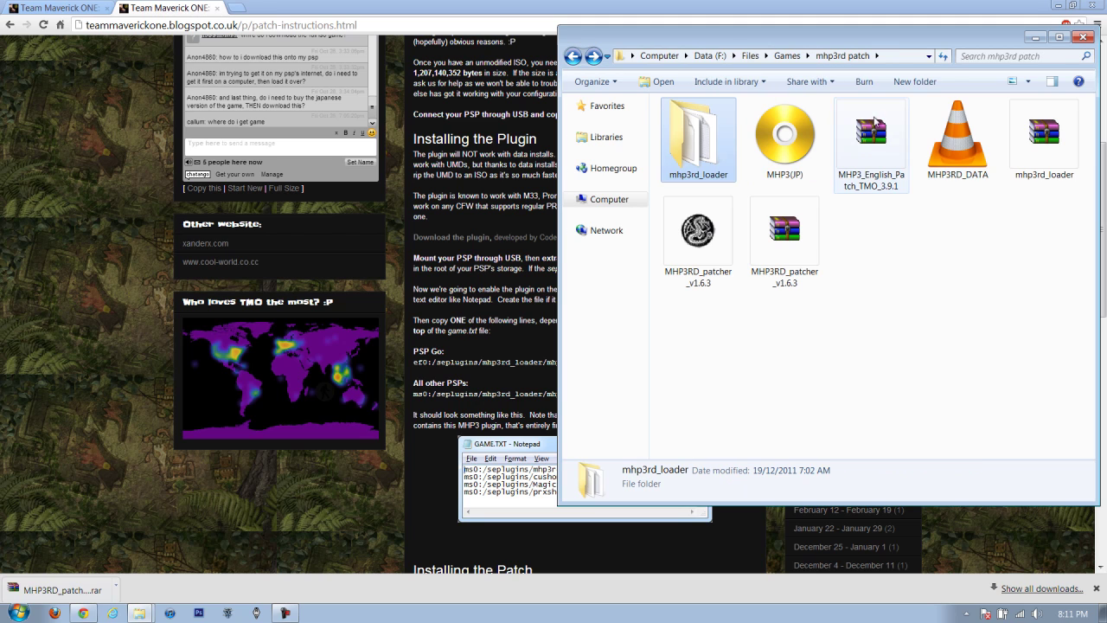
- Move the MHP3RD_DATA file into the mhp3rd_loader folder and check that folder's files
{"action": "left_click", "coordinate": [958, 134]}
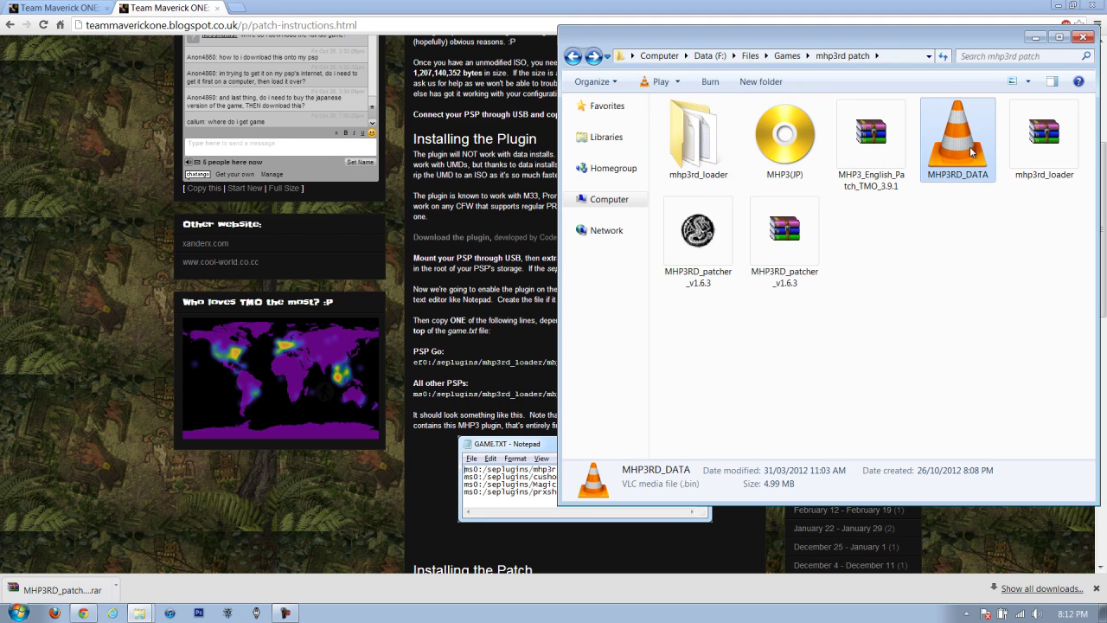
{"action": "left_click_drag", "start_coordinate": [972, 157], "coordinate": [697, 149]}
{"action": "double_click", "coordinate": [697, 149]}
{"action": "left_click_drag", "start_coordinate": [709, 197], "coordinate": [857, 179]}
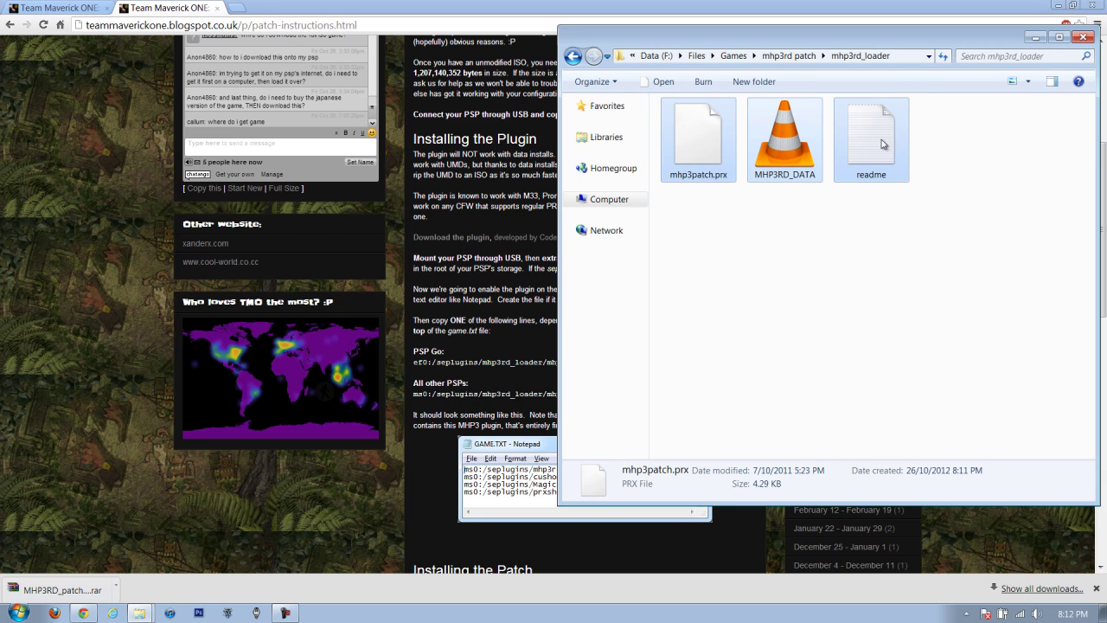
- Copy the mhp3rd_loader folder from mhp3rd patch into the seplugins folder on the GAMES (E:) drive
{"action": "left_click", "coordinate": [572, 57]}
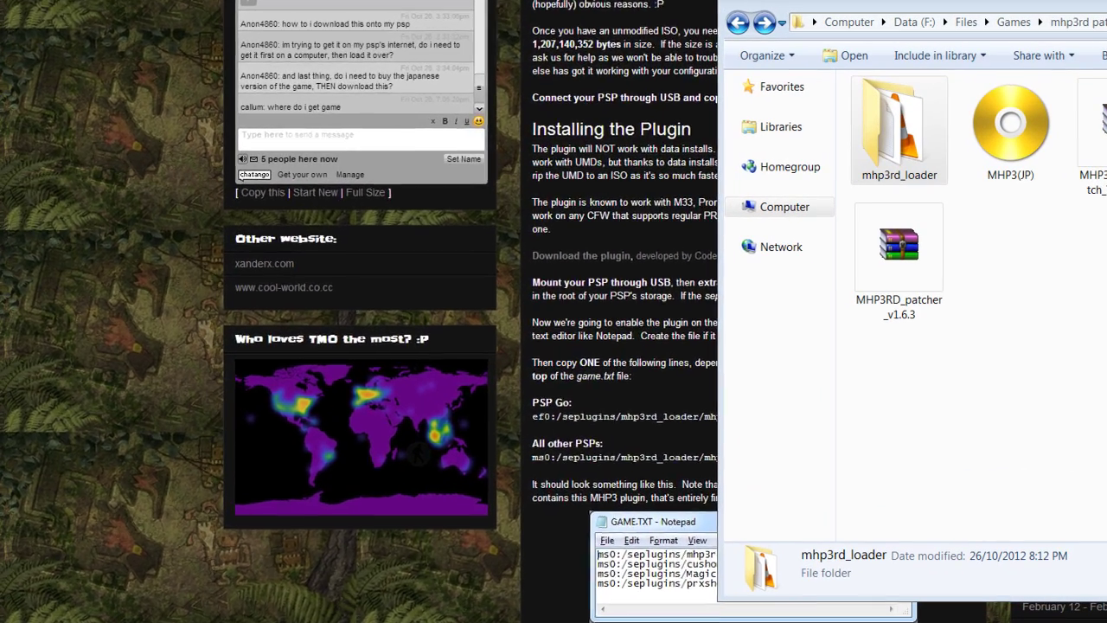
{"action": "left_click", "coordinate": [138, 613]}
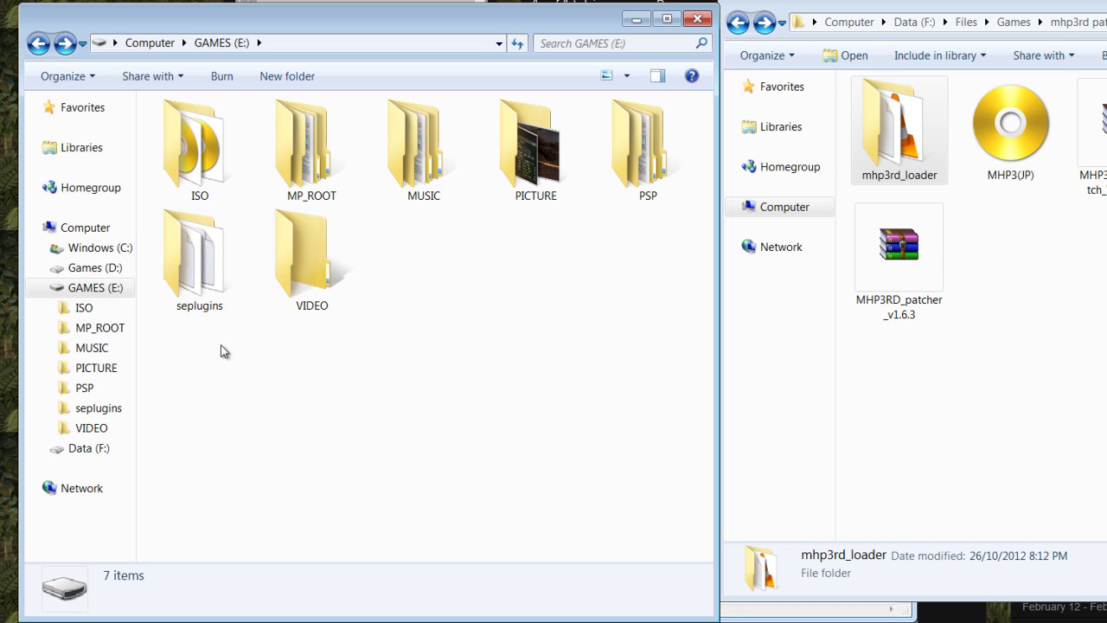
{"action": "double_click", "coordinate": [235, 318]}
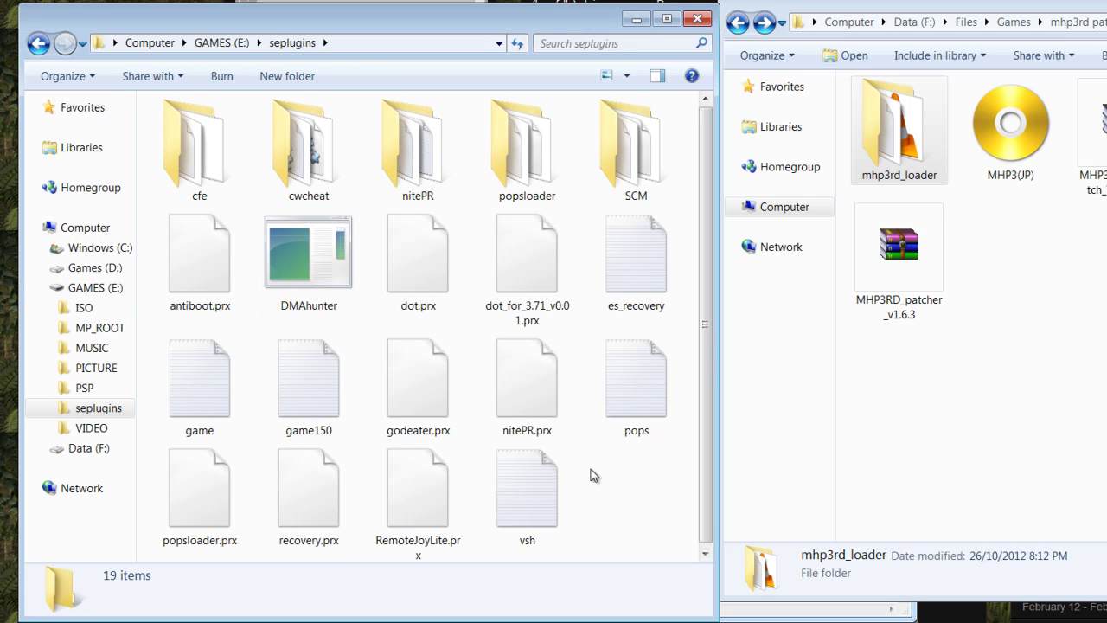
{"action": "key", "text": "ctrl+v"}
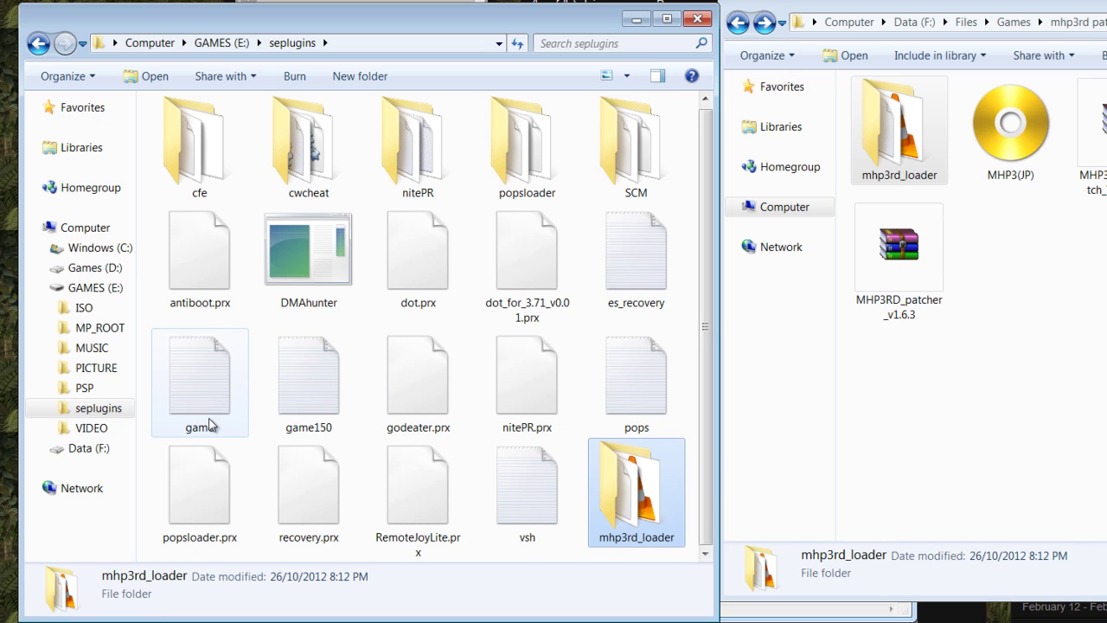
- Open the game text file in the seplugins folder and start a new line after its last plugin entry
{"action": "left_click", "coordinate": [201, 361]}
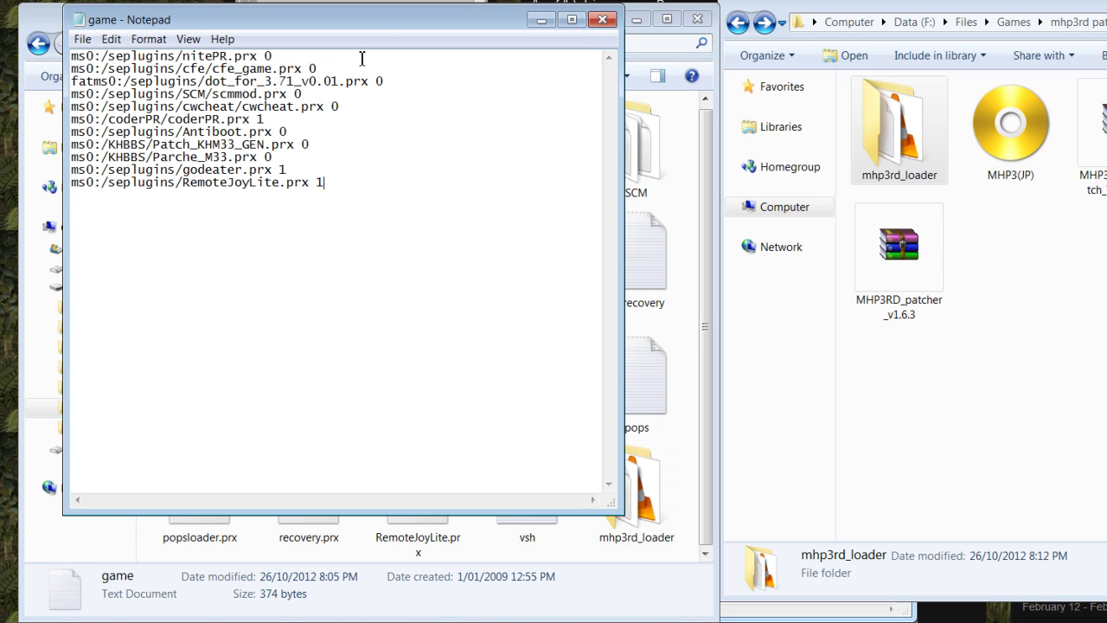
{"action": "left_click_drag", "start_coordinate": [398, 26], "coordinate": [554, 29]}
{"action": "left_click", "coordinate": [504, 194]}
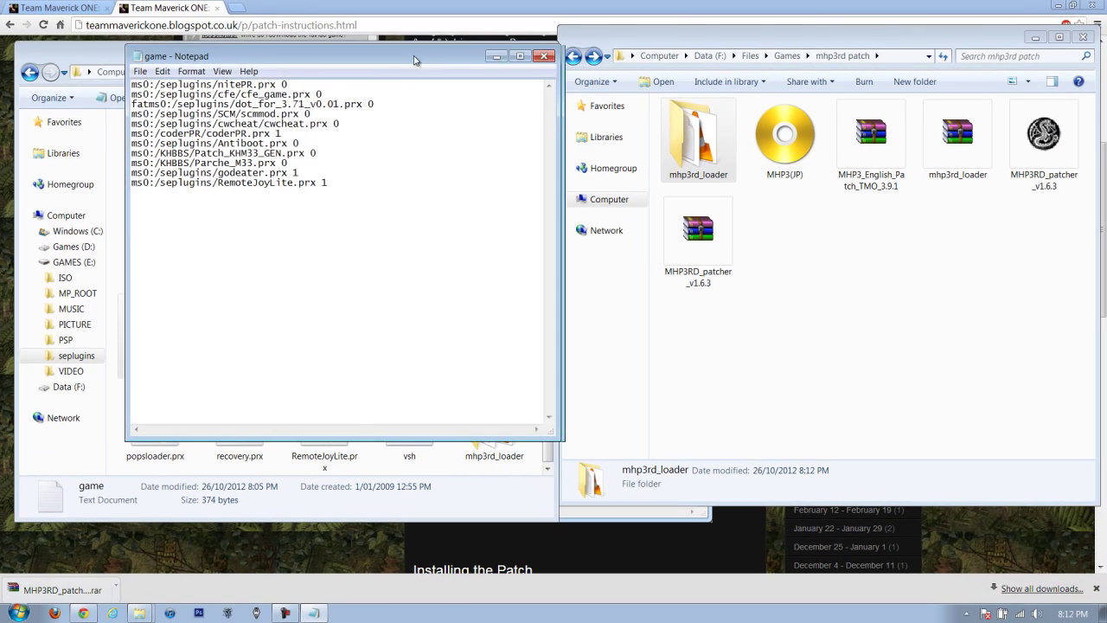
{"action": "left_click_drag", "start_coordinate": [420, 55], "coordinate": [342, 56]}
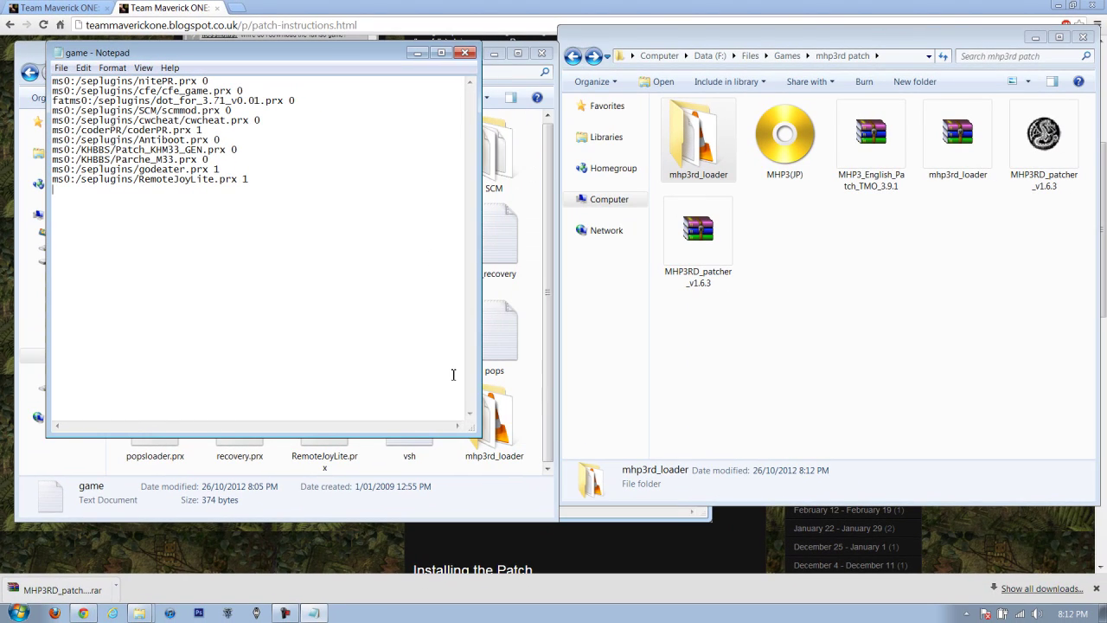
- Open the readme in the mhp3rd_loader folder on GAMES (E:) and copy its plugin line for PSP FAT & SLIM
{"action": "double_click", "coordinate": [498, 420]}
{"action": "double_click", "coordinate": [327, 155]}
{"action": "left_click_drag", "start_coordinate": [304, 54], "coordinate": [727, 55]}
{"action": "left_click_drag", "start_coordinate": [734, 140], "coordinate": [698, 140]}
{"action": "left_click", "coordinate": [387, 180]}
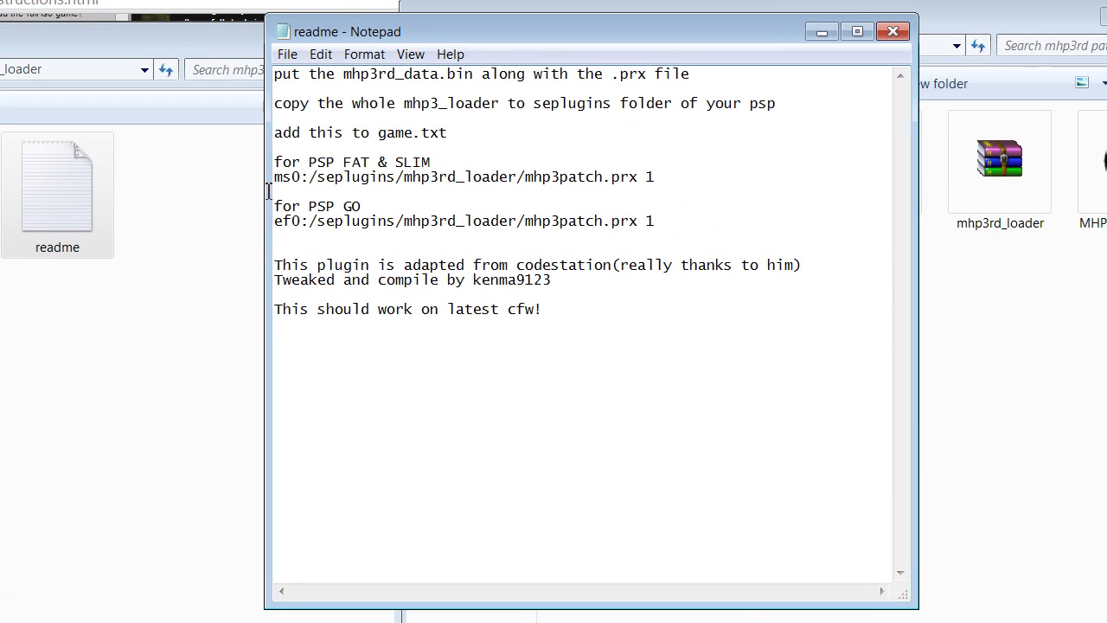
{"action": "left_click_drag", "start_coordinate": [269, 178], "coordinate": [657, 178]}
{"action": "key", "text": "ctrl+c"}
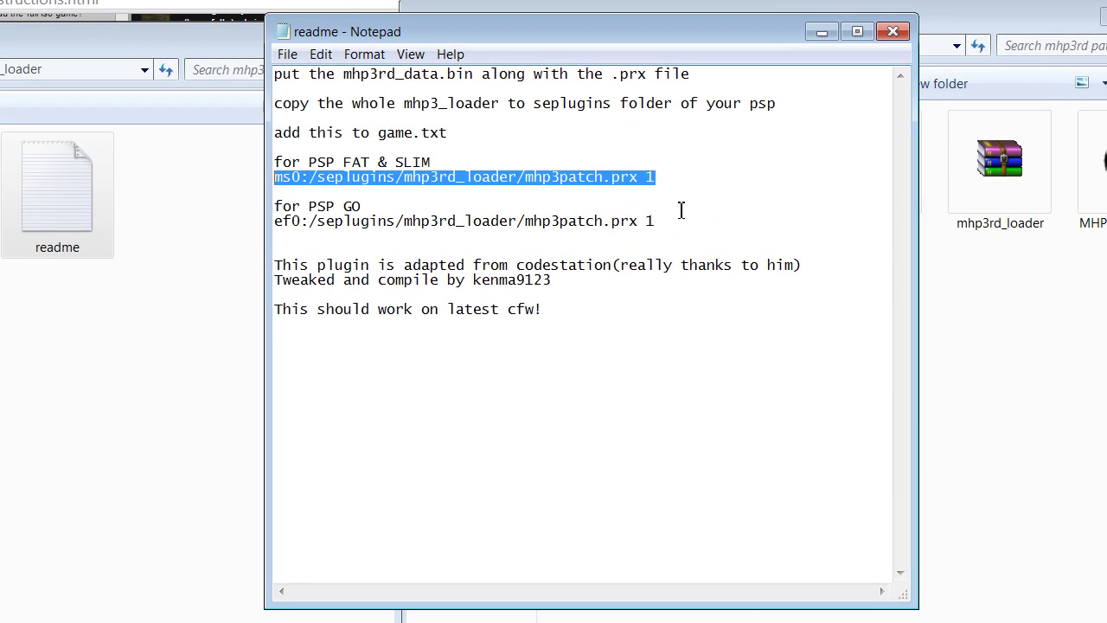
{"action": "left_click_drag", "start_coordinate": [659, 221], "coordinate": [271, 227]}
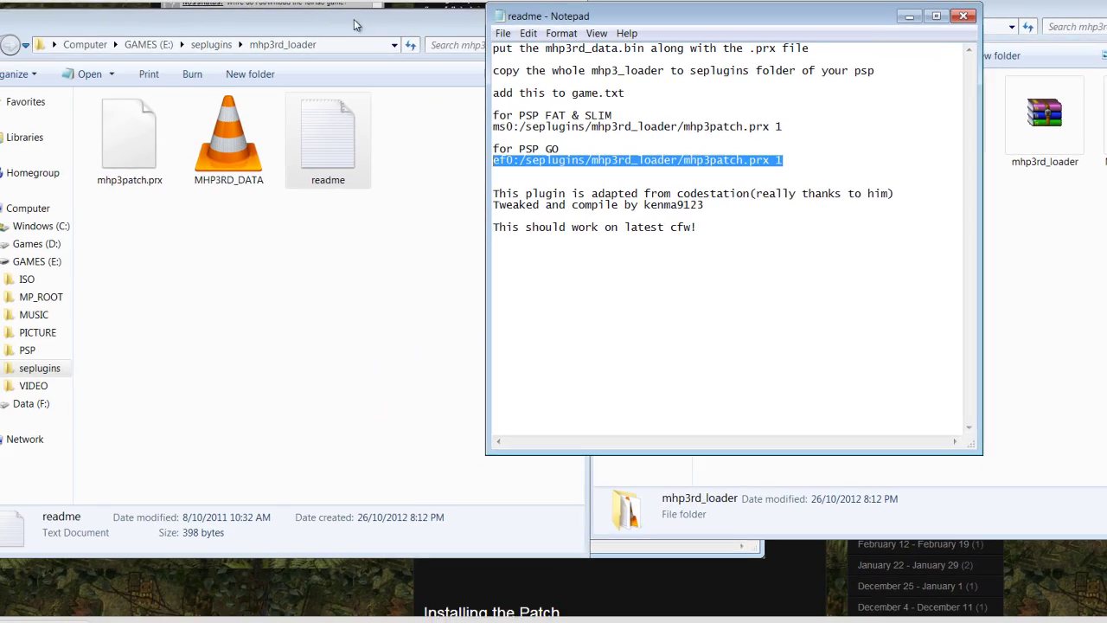
- Add the line ms0:/seplugins/mhp3rd_loader/mhp3patch.prx 1 at the end of the game text file
{"action": "left_click_drag", "start_coordinate": [377, 10], "coordinate": [547, 98]}
{"action": "left_click", "coordinate": [690, 96]}
{"action": "left_click", "coordinate": [254, 180]}
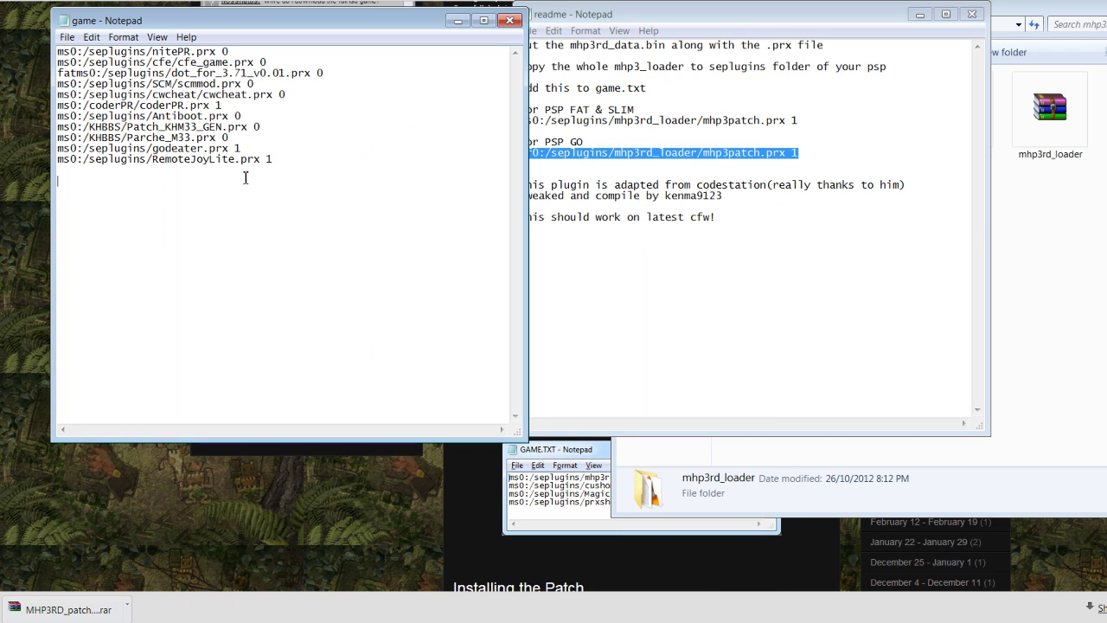
{"action": "key", "text": "ctrl+v"}
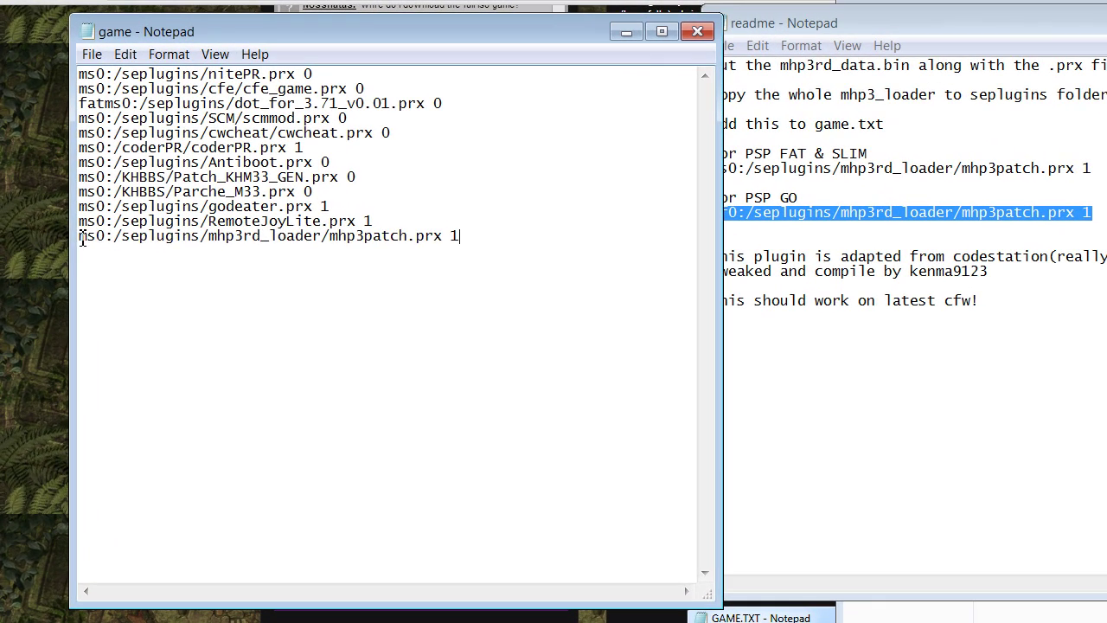
{"action": "left_click_drag", "start_coordinate": [58, 169], "coordinate": [276, 174]}
{"action": "left_click_drag", "start_coordinate": [376, 243], "coordinate": [460, 244]}
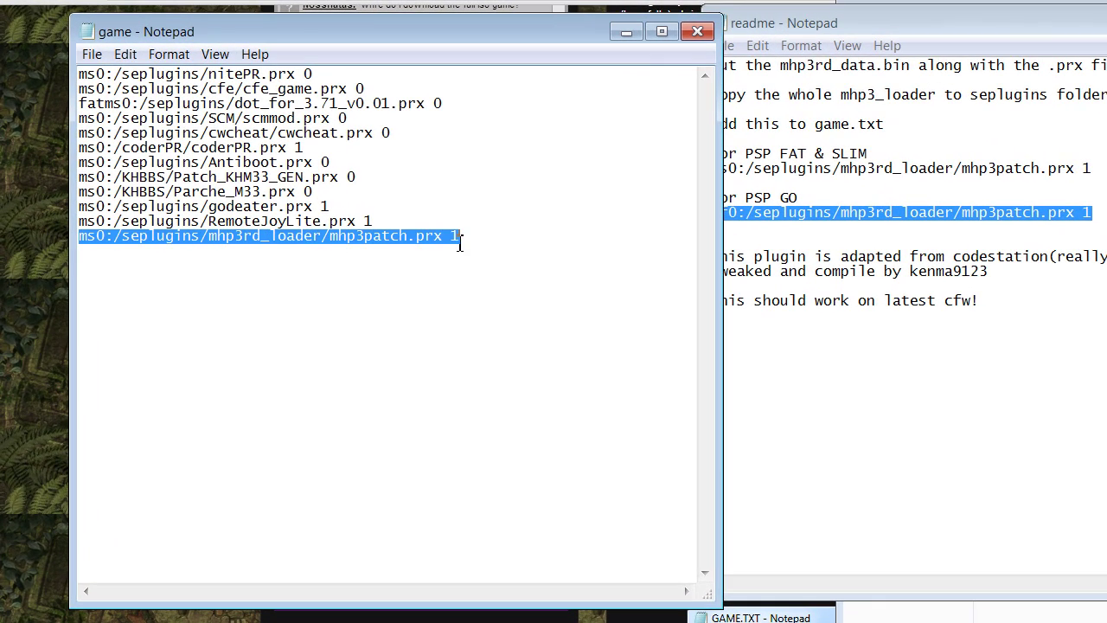
{"action": "left_click", "coordinate": [90, 239]}
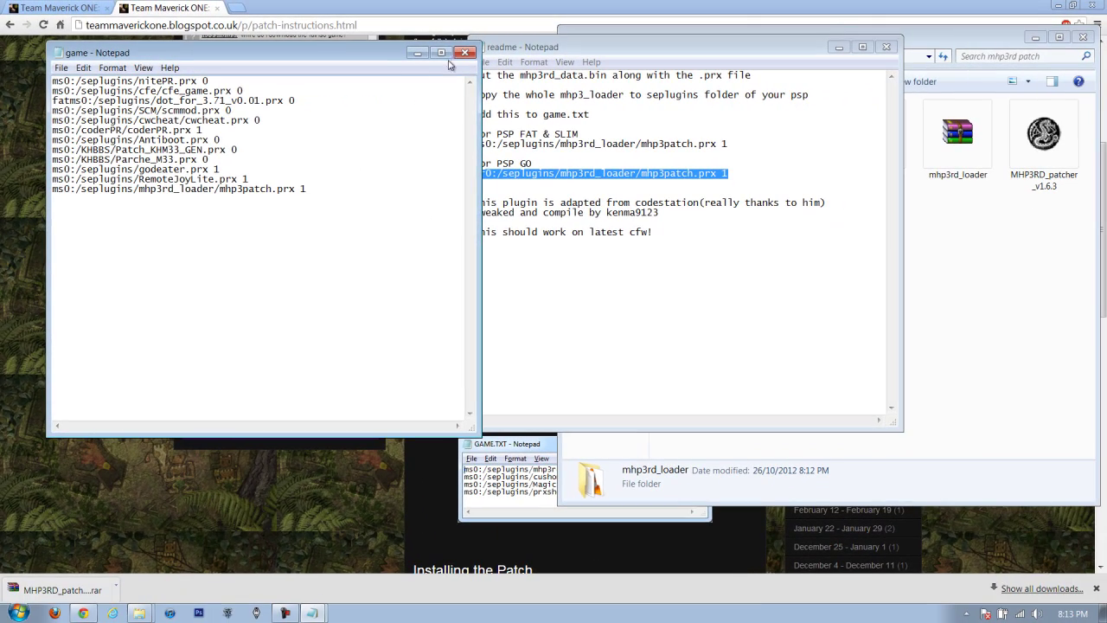
- Save and close the game text file, and close the readme
{"action": "left_click", "coordinate": [465, 53]}
{"action": "left_click", "coordinate": [528, 317]}
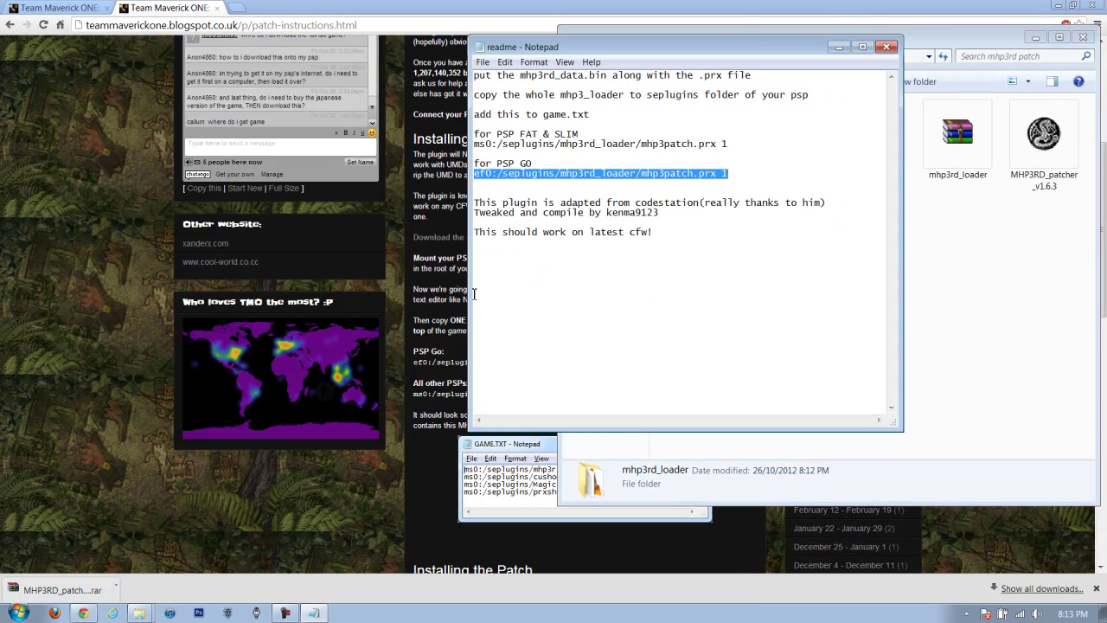
{"action": "left_click", "coordinate": [887, 47]}
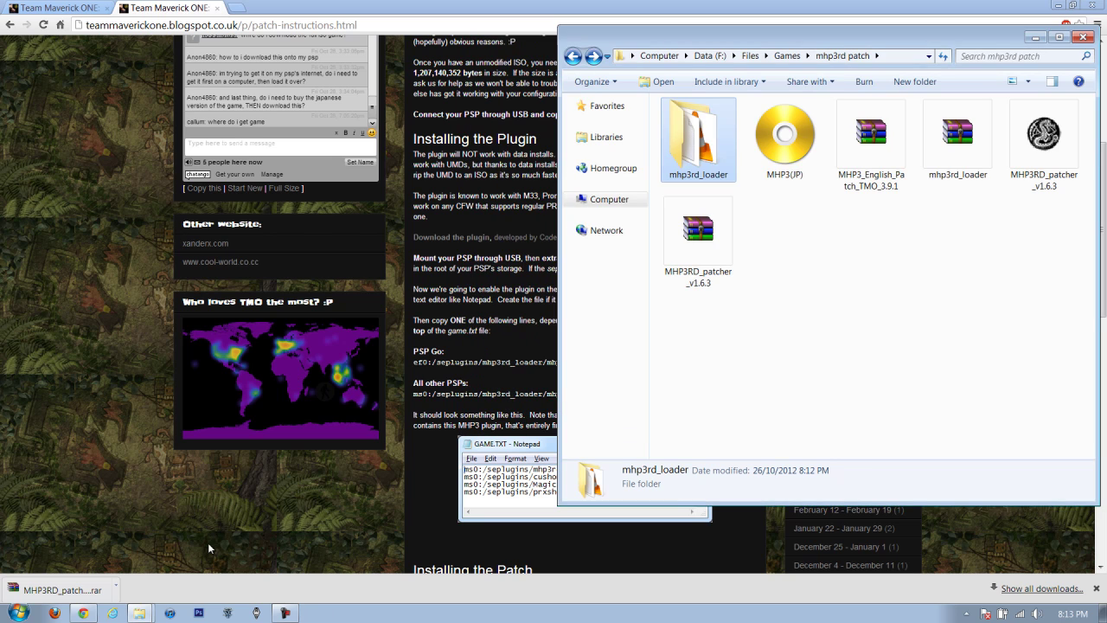
- Return to the root of the GAMES (E:) drive and arrange its window side by side with the mhp3rd patch folder
{"action": "left_click", "coordinate": [138, 612]}
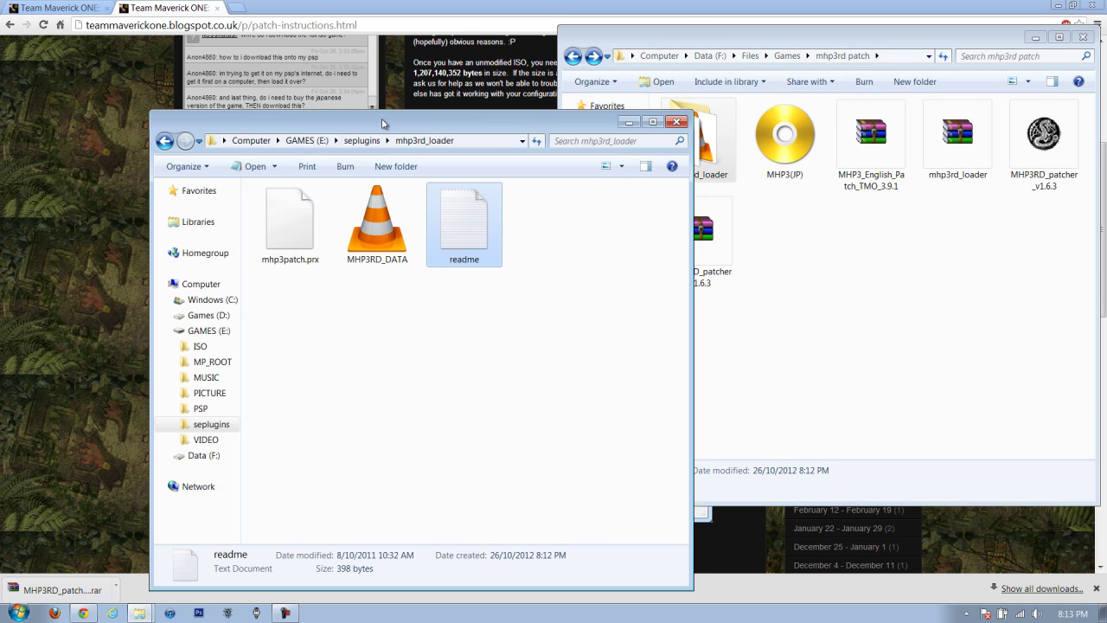
{"action": "left_click_drag", "start_coordinate": [383, 118], "coordinate": [244, 29]}
{"action": "left_click_drag", "start_coordinate": [324, 40], "coordinate": [191, 37]}
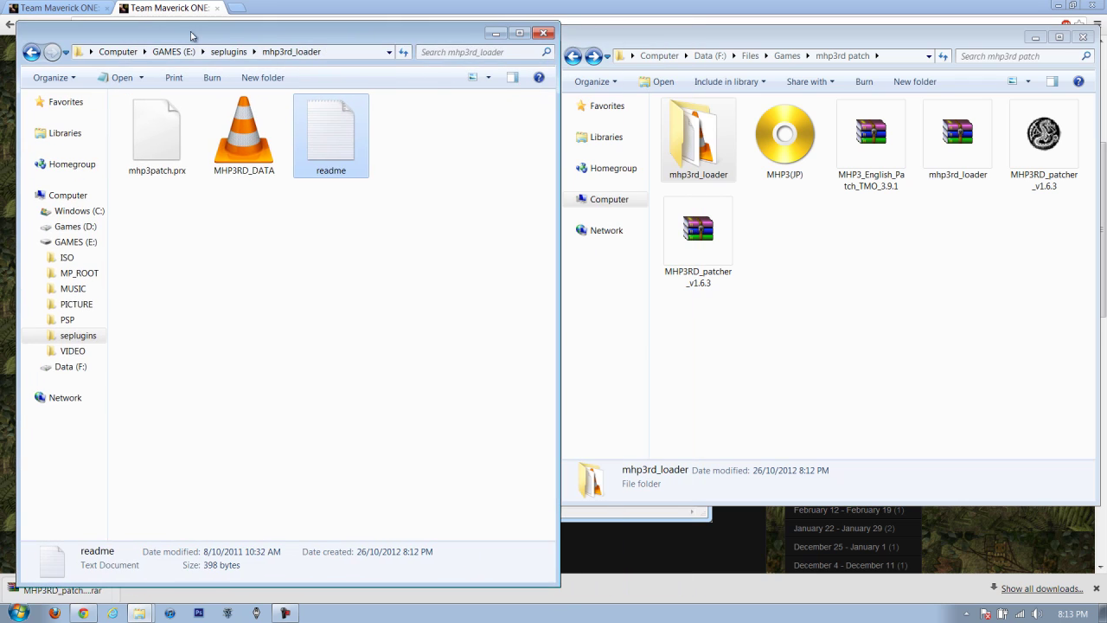
{"action": "left_click", "coordinate": [173, 50]}
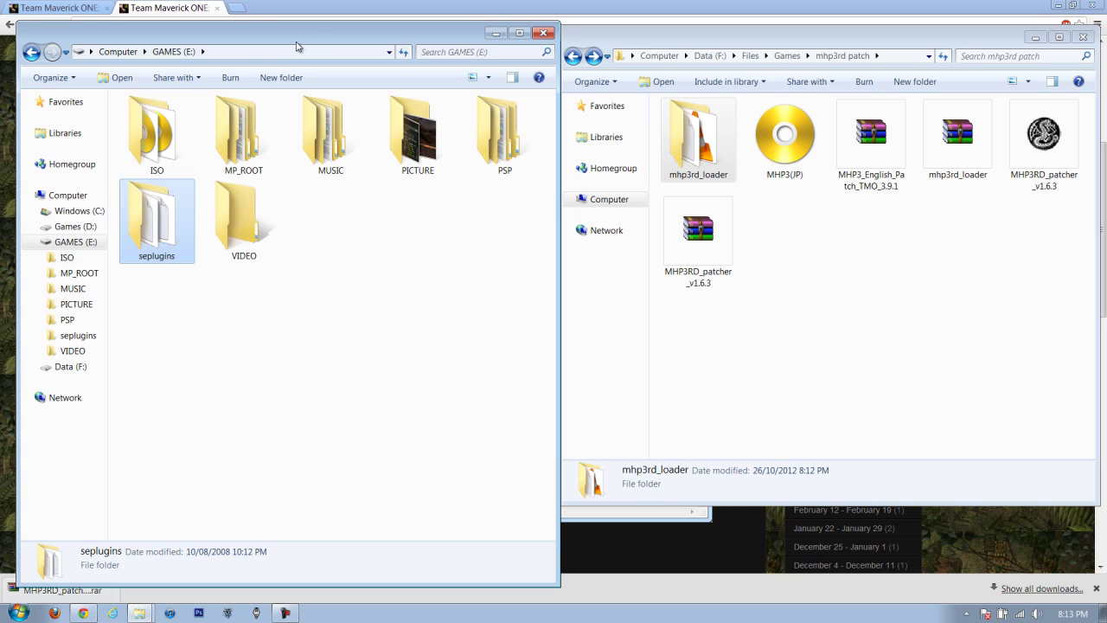
{"action": "left_click_drag", "start_coordinate": [308, 42], "coordinate": [300, 26]}
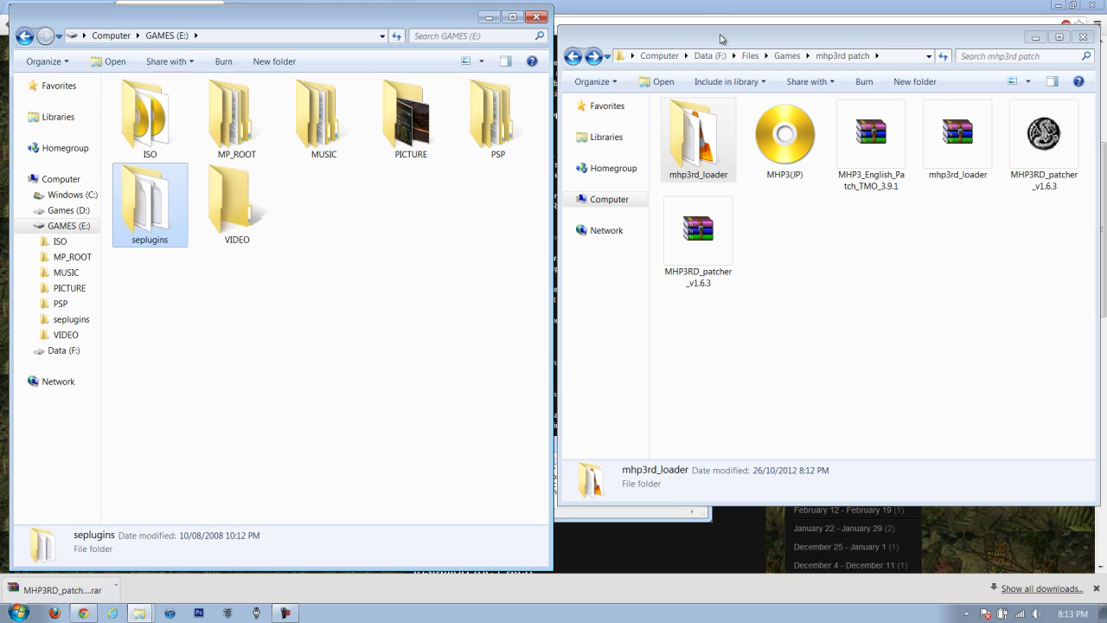
{"action": "left_click_drag", "start_coordinate": [722, 39], "coordinate": [723, 19]}
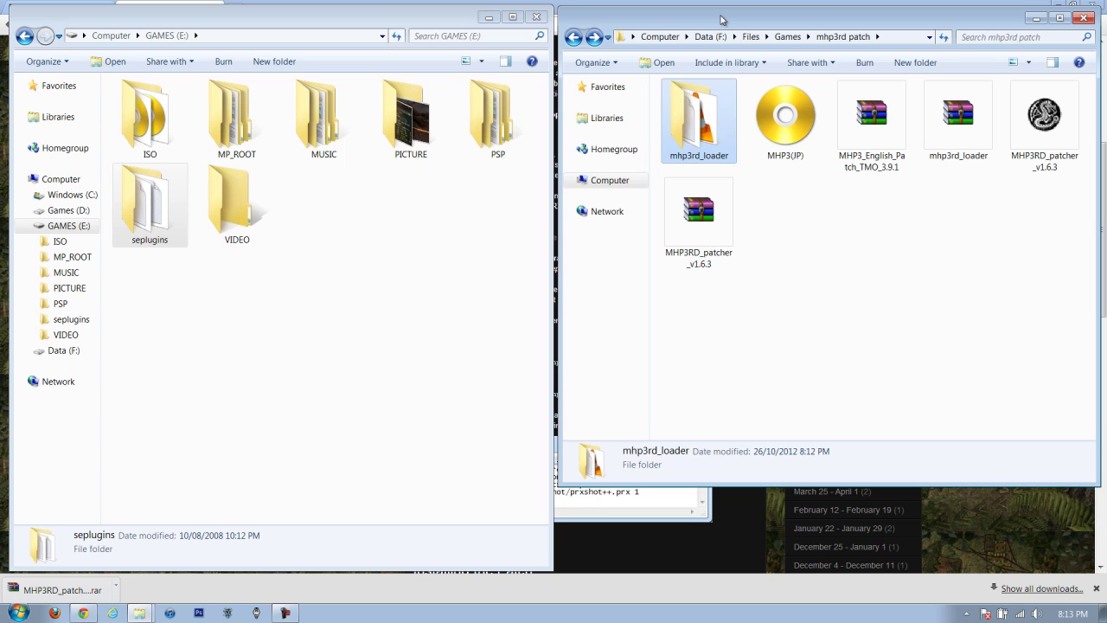